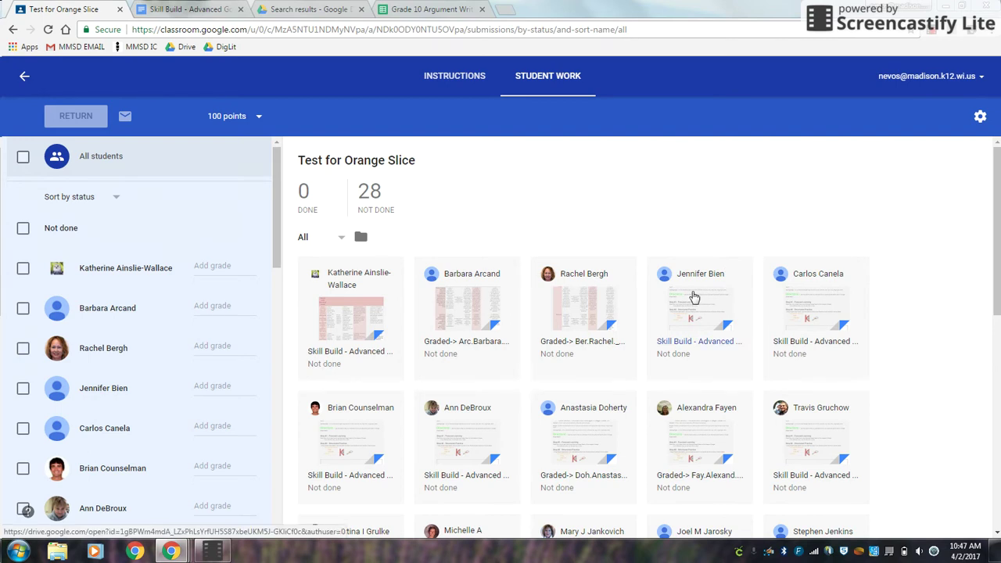
- Launch the OrangeSlice Teacher Rubric add-on in the student's Skill Build document
{"action": "left_click", "coordinate": [192, 8]}
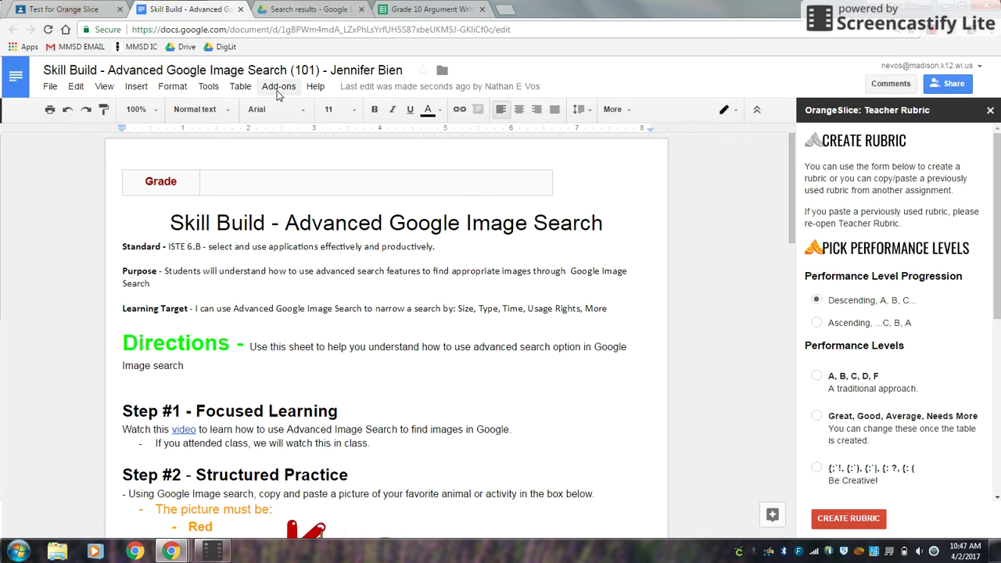
{"action": "left_click", "coordinate": [278, 86]}
{"action": "mouse_move", "coordinate": [282, 109]}
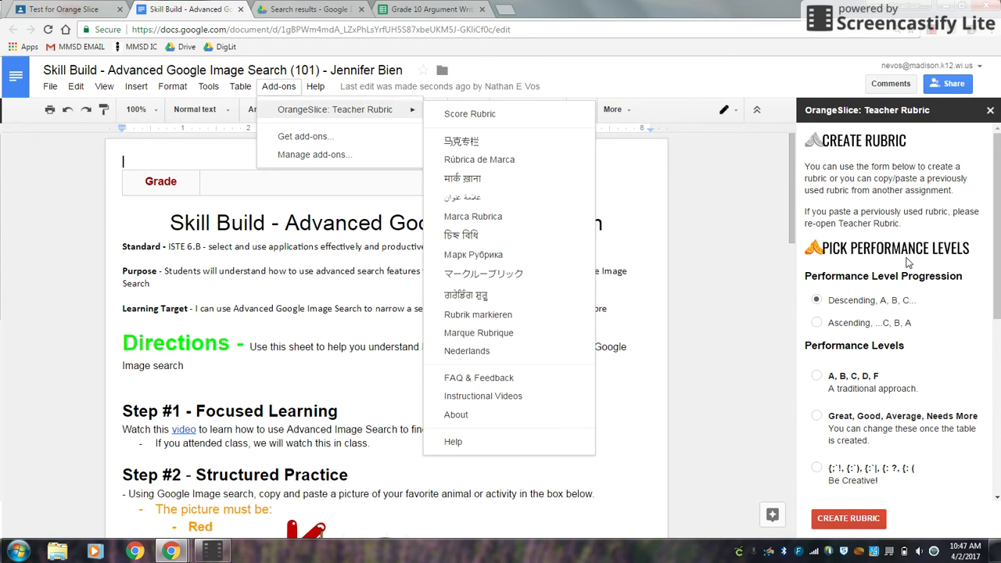
- Keep Descending order, choose 'I'll create my own' levels, and tick only 'I got this one!'
{"action": "left_click", "coordinate": [816, 301]}
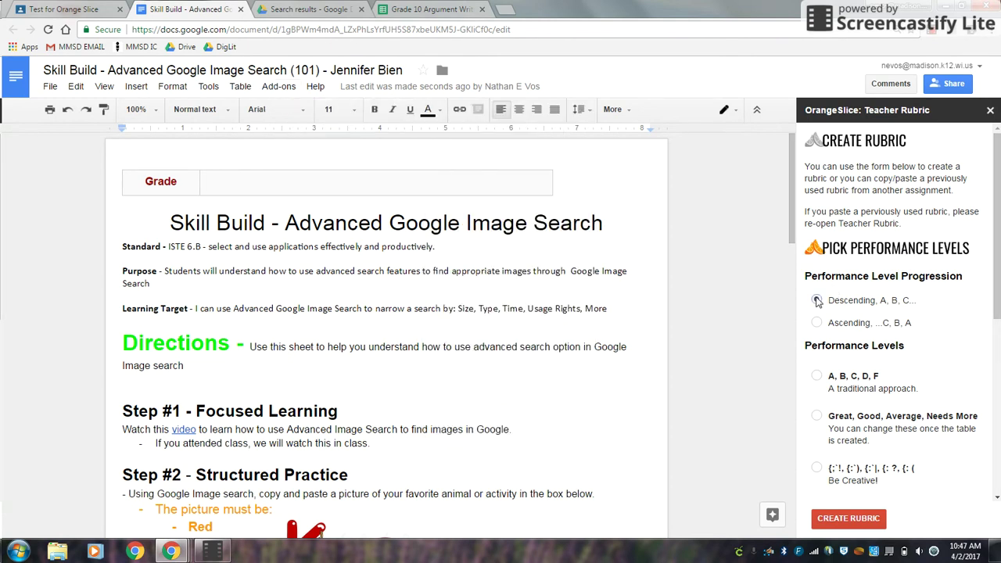
{"action": "scroll", "coordinate": [817, 302], "scroll_direction": "down", "scroll_amount": 3}
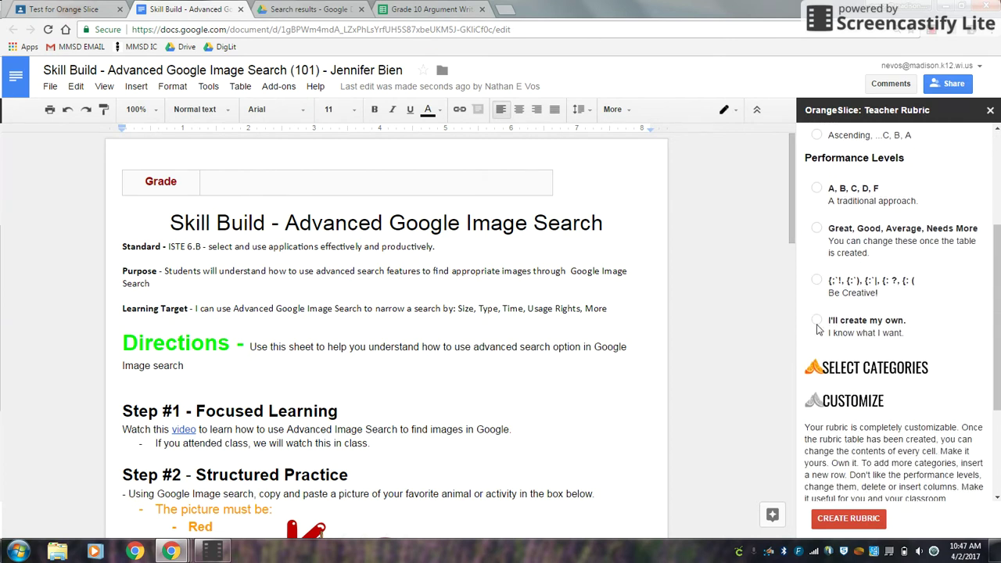
{"action": "left_click", "coordinate": [814, 321]}
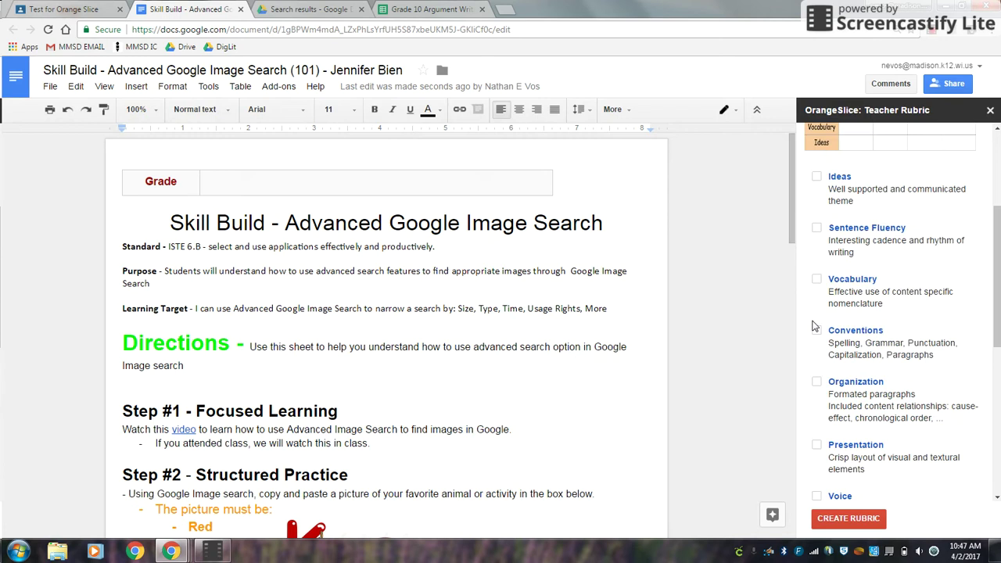
{"action": "scroll", "coordinate": [813, 231], "scroll_direction": "down", "scroll_amount": 3}
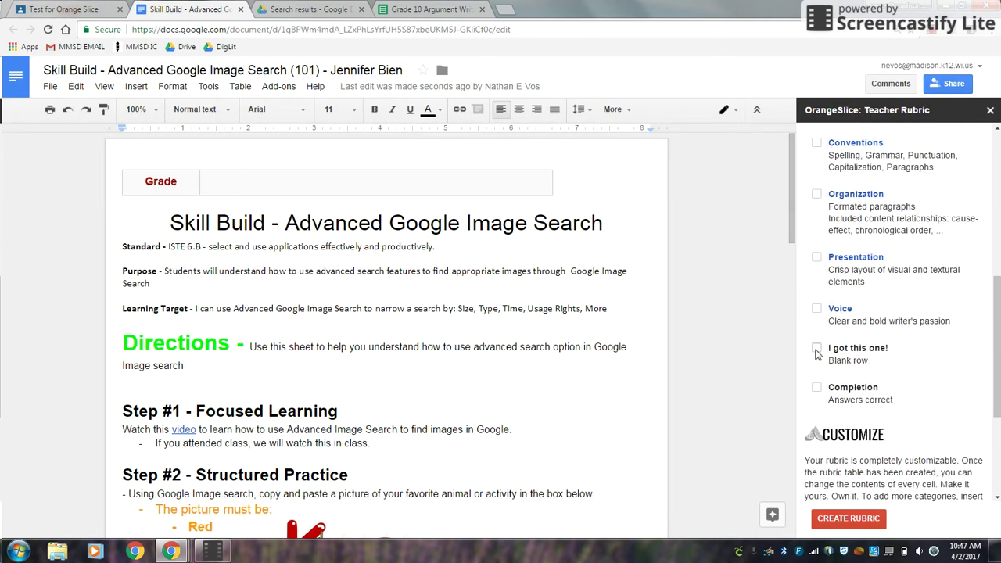
{"action": "scroll", "coordinate": [821, 352], "scroll_direction": "down", "scroll_amount": 3}
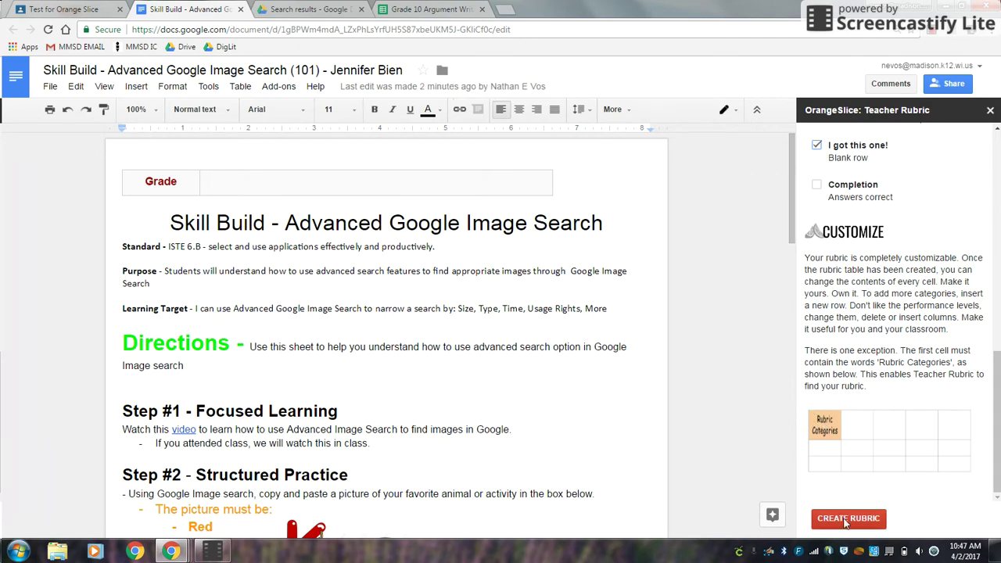
- Insert the empty Rubric Categories table, then switch to the Grade 10 Argument Writing Rubric sheet
{"action": "left_click", "coordinate": [846, 519]}
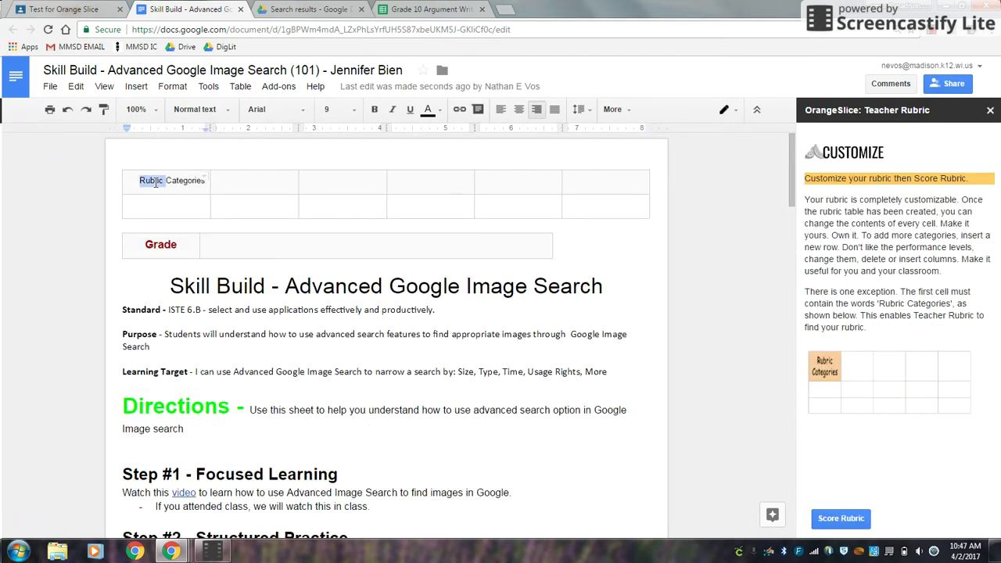
{"action": "triple_click", "coordinate": [156, 183]}
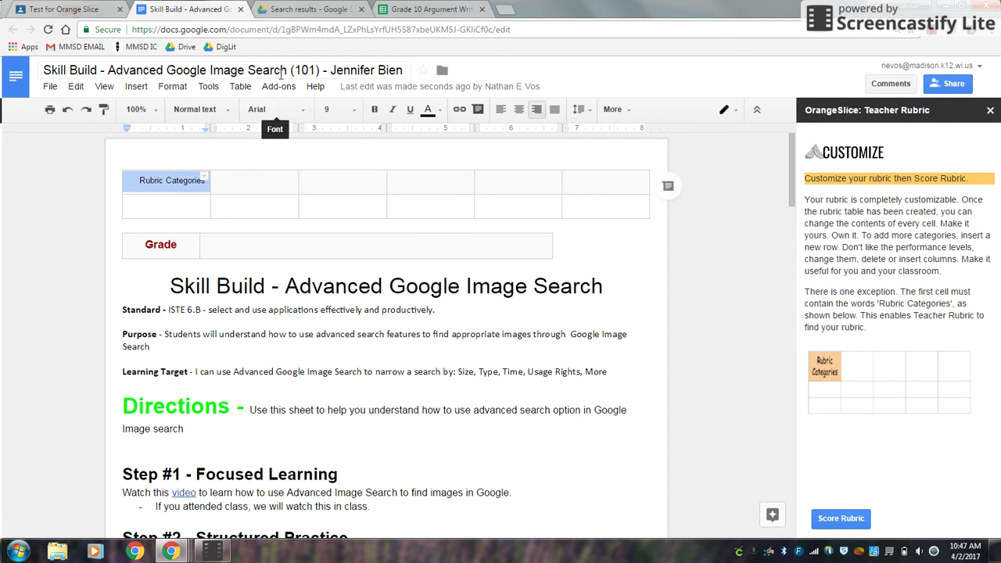
{"action": "left_click", "coordinate": [397, 8]}
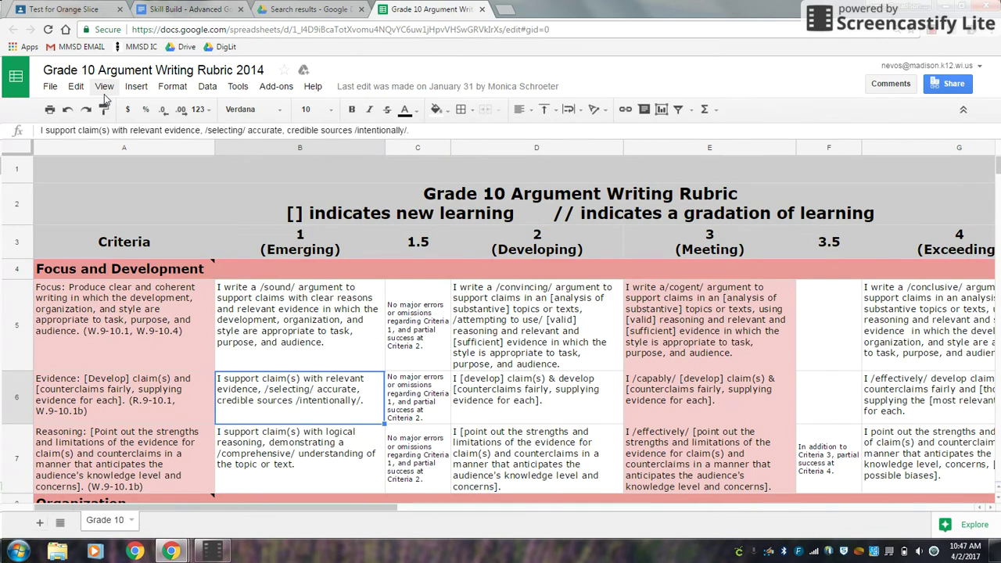
- Delete the Focus and Development and Organization section heading rows
{"action": "left_click", "coordinate": [17, 269]}
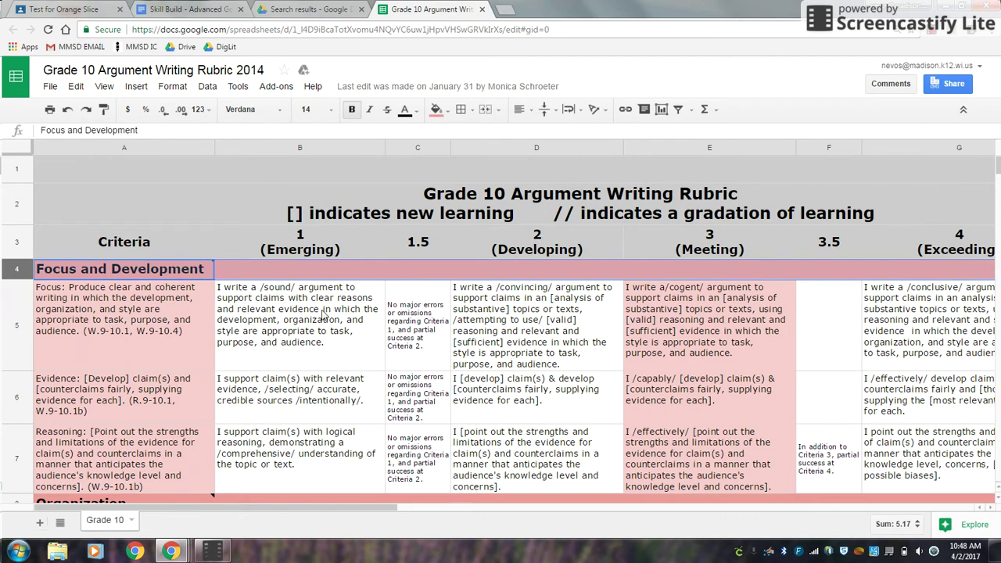
{"action": "right_click", "coordinate": [17, 276]}
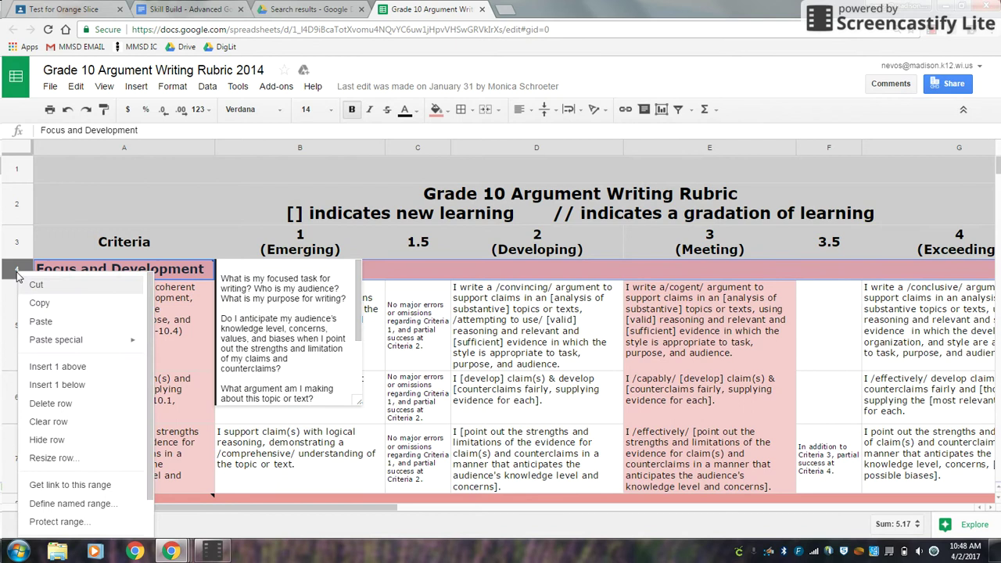
{"action": "left_click", "coordinate": [51, 403]}
{"action": "scroll", "coordinate": [44, 381], "scroll_direction": "down", "scroll_amount": 2}
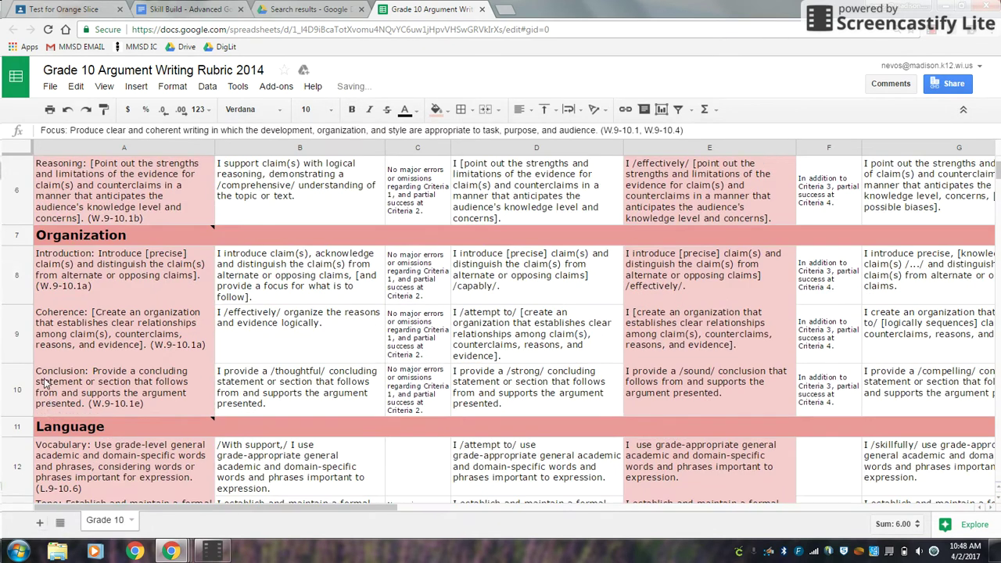
{"action": "right_click", "coordinate": [17, 236]}
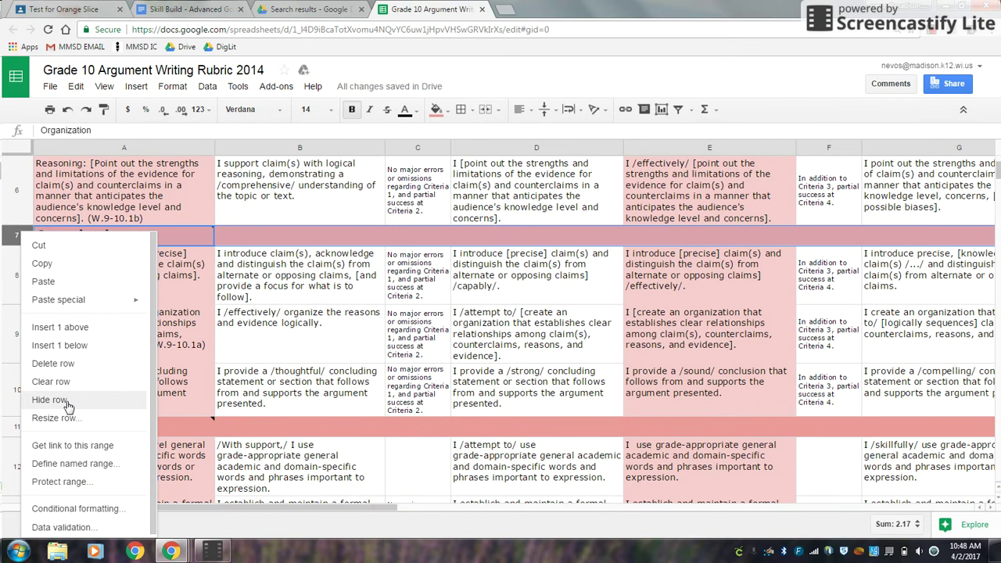
{"action": "left_click", "coordinate": [56, 366]}
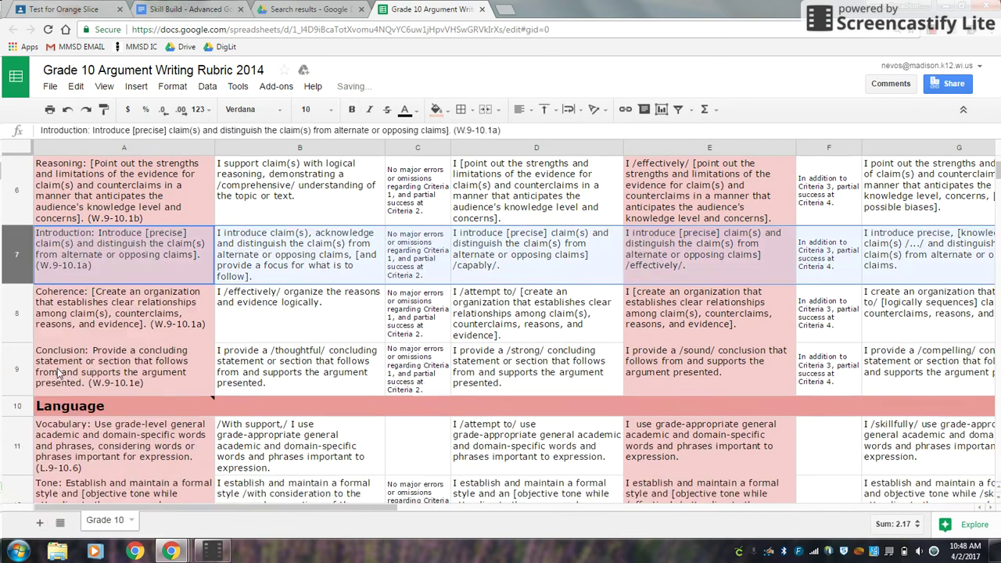
- Delete the Language and Conventions section heading rows
{"action": "left_click", "coordinate": [24, 403]}
{"action": "right_click", "coordinate": [25, 401]}
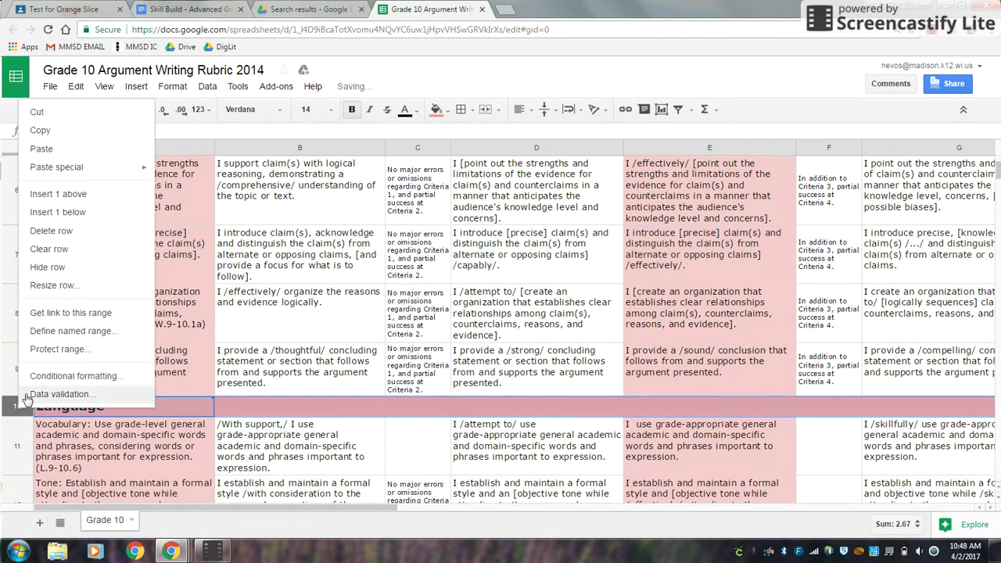
{"action": "left_click", "coordinate": [51, 231]}
{"action": "scroll", "coordinate": [111, 314], "scroll_direction": "down", "scroll_amount": 5}
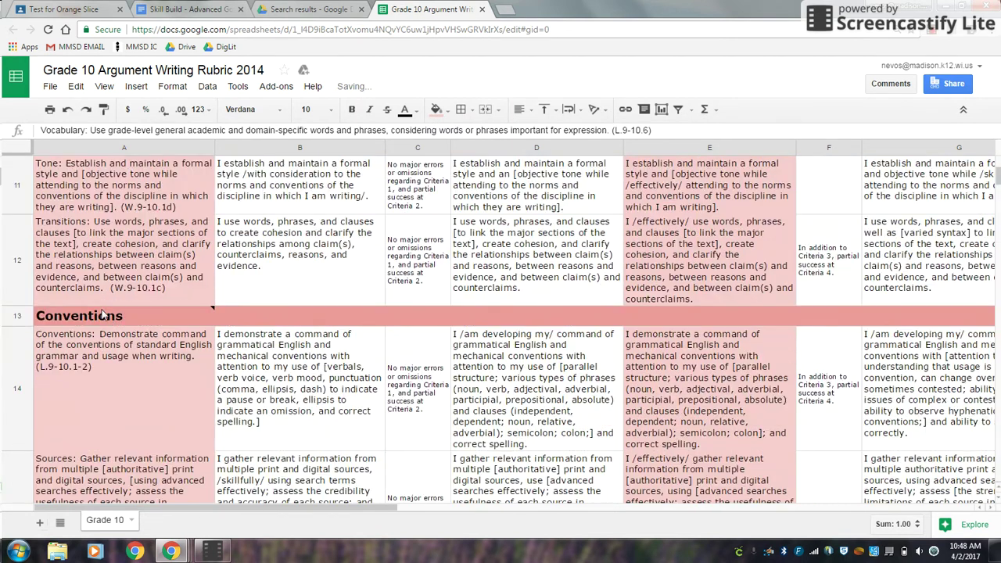
{"action": "left_click", "coordinate": [17, 316]}
{"action": "right_click", "coordinate": [24, 315]}
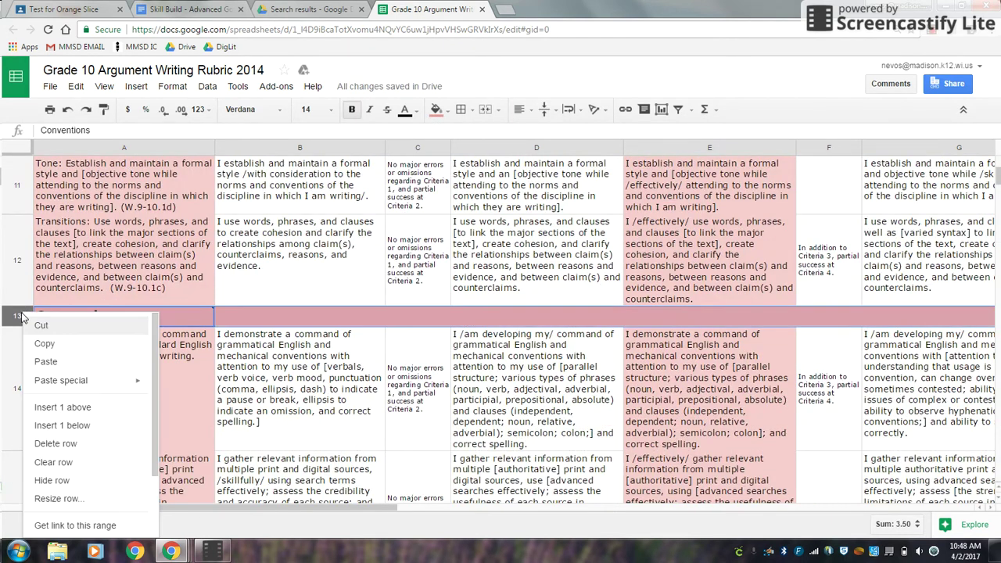
{"action": "left_click", "coordinate": [71, 443]}
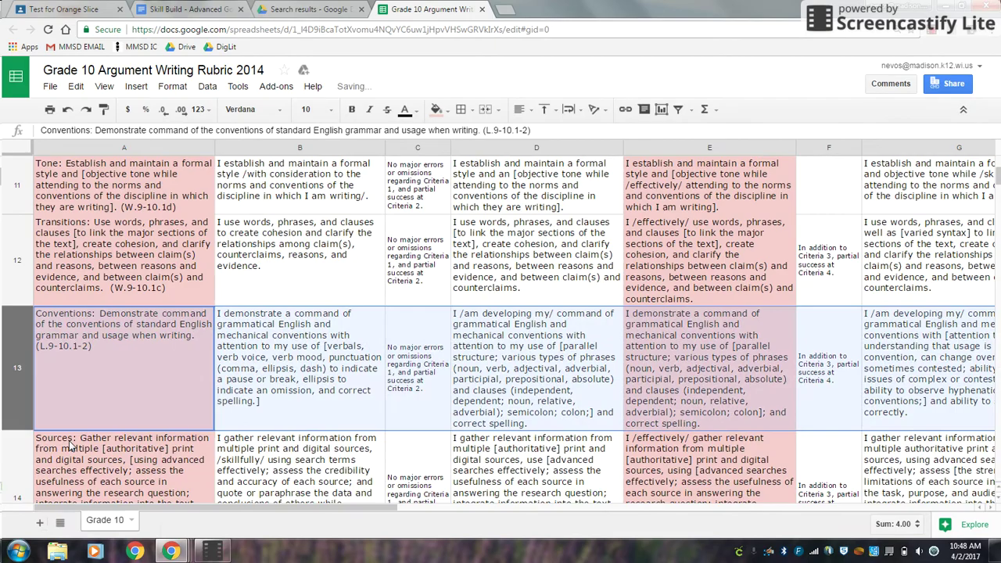
{"action": "scroll", "coordinate": [70, 422], "scroll_direction": "down", "scroll_amount": 5}
{"action": "scroll", "coordinate": [67, 399], "scroll_direction": "up", "scroll_amount": 10}
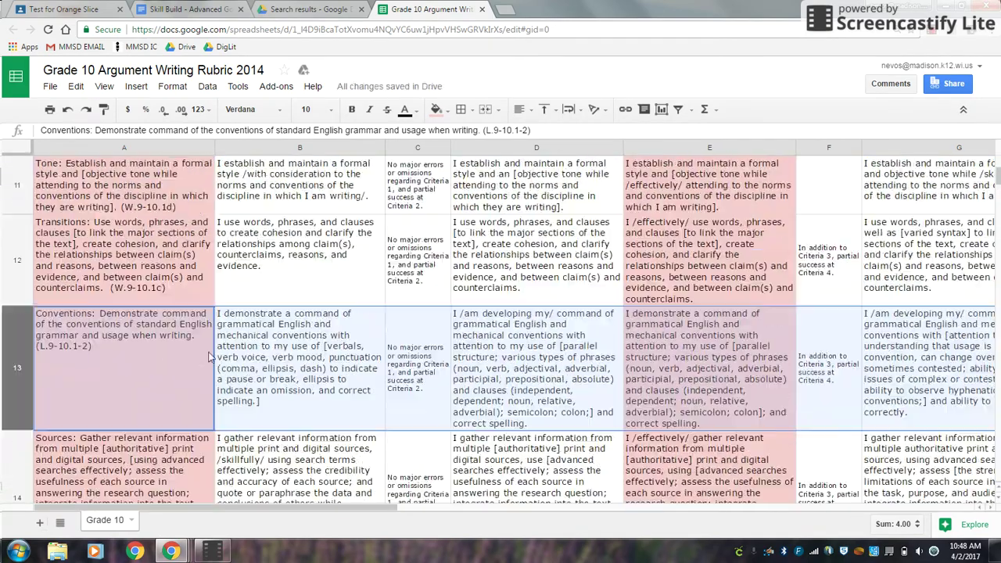
{"action": "scroll", "coordinate": [223, 341], "scroll_direction": "up", "scroll_amount": 6}
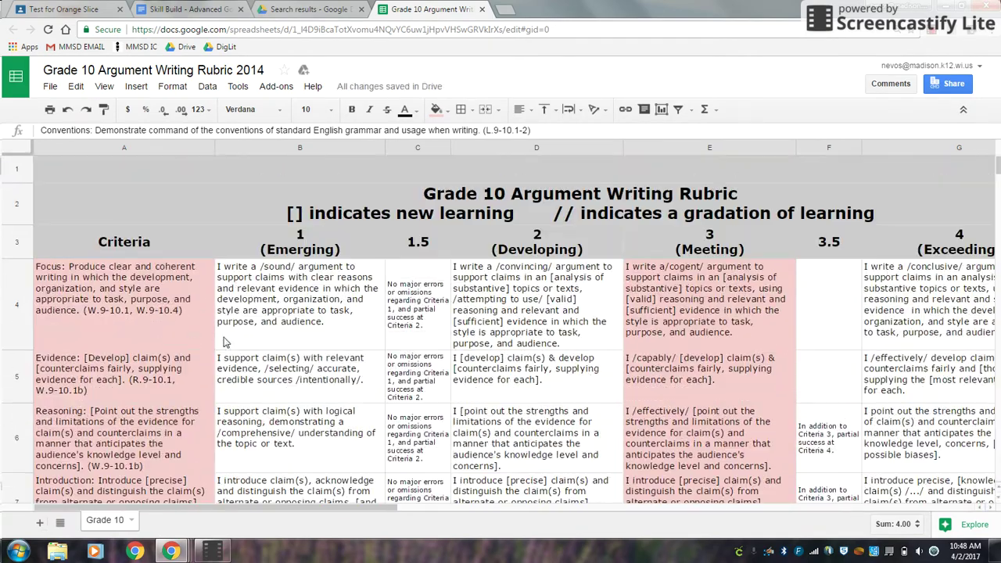
- Copy rubric rows 3 through 14, from the Criteria header down to Sources
{"action": "left_click", "coordinate": [17, 242]}
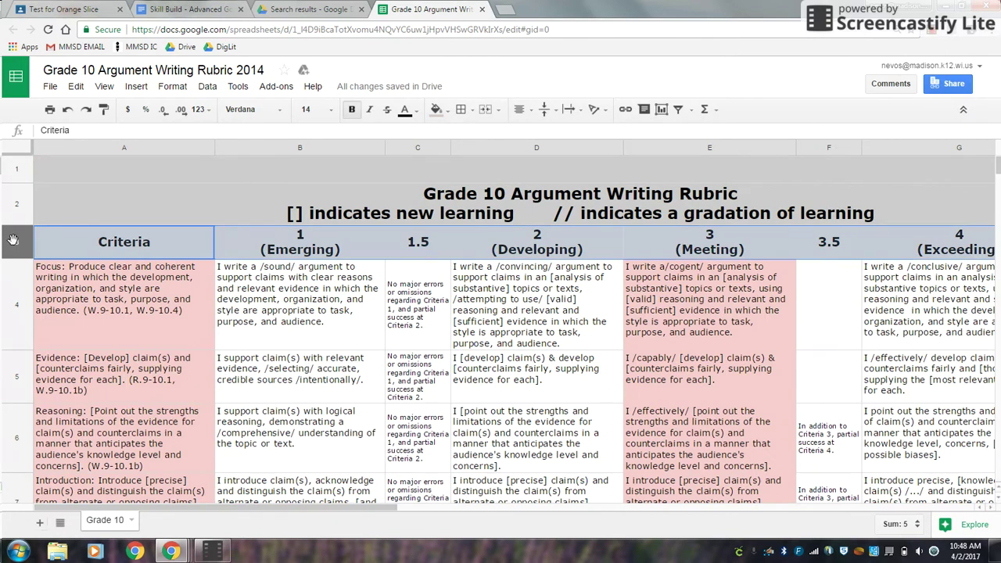
{"action": "left_click_drag", "start_coordinate": [77, 249], "coordinate": [907, 271]}
{"action": "scroll", "coordinate": [902, 413], "scroll_direction": "down", "scroll_amount": 6}
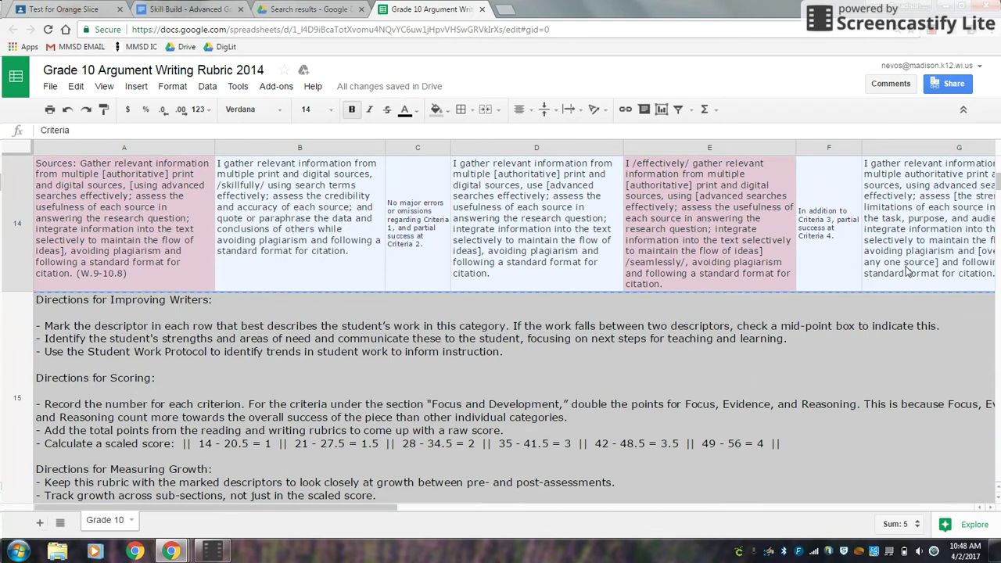
{"action": "left_click", "coordinate": [305, 9]}
- Paste the copied rubric over the placeholder table and rename 'Criteria' to 'Rubric Categories'
{"action": "left_click", "coordinate": [195, 6]}
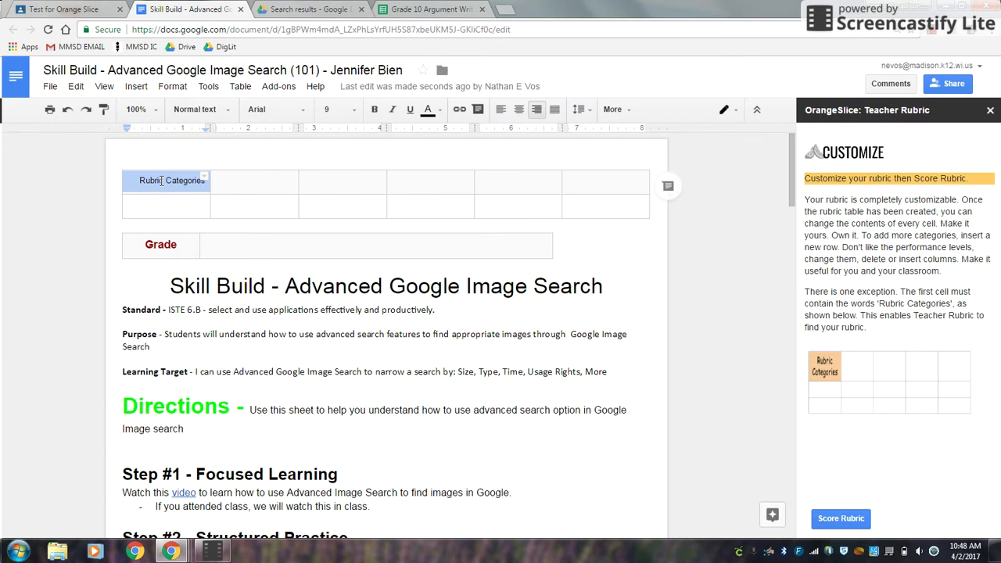
{"action": "triple_click", "coordinate": [162, 180]}
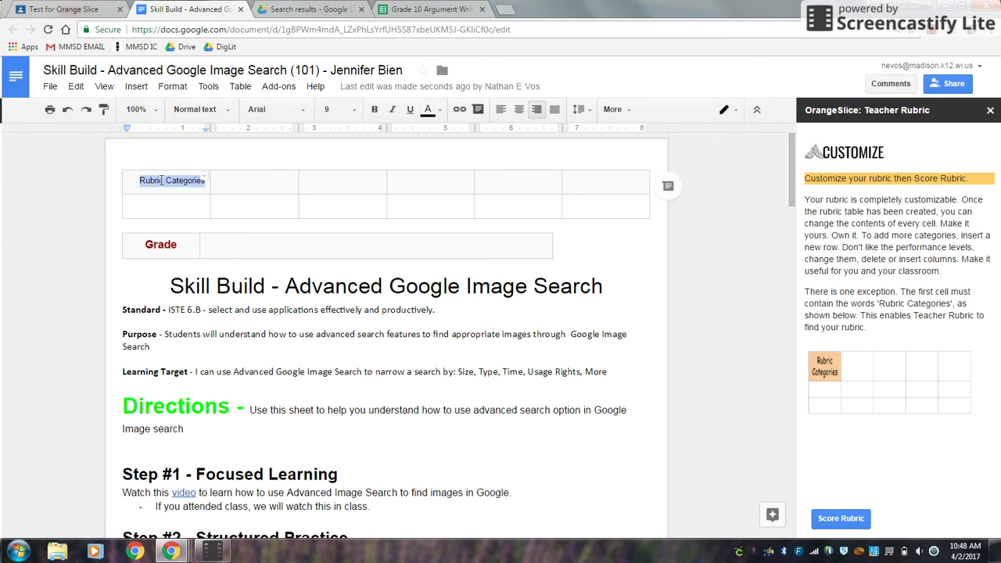
{"action": "left_click", "coordinate": [161, 180]}
{"action": "left_click_drag", "start_coordinate": [134, 175], "coordinate": [206, 188]}
{"action": "key", "text": "ctrl+v"}
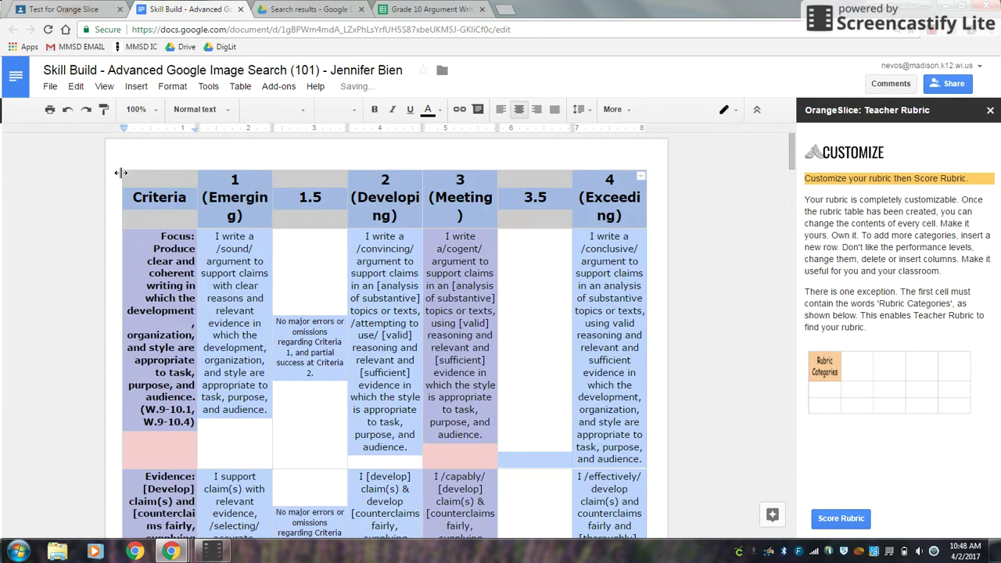
{"action": "double_click", "coordinate": [149, 200]}
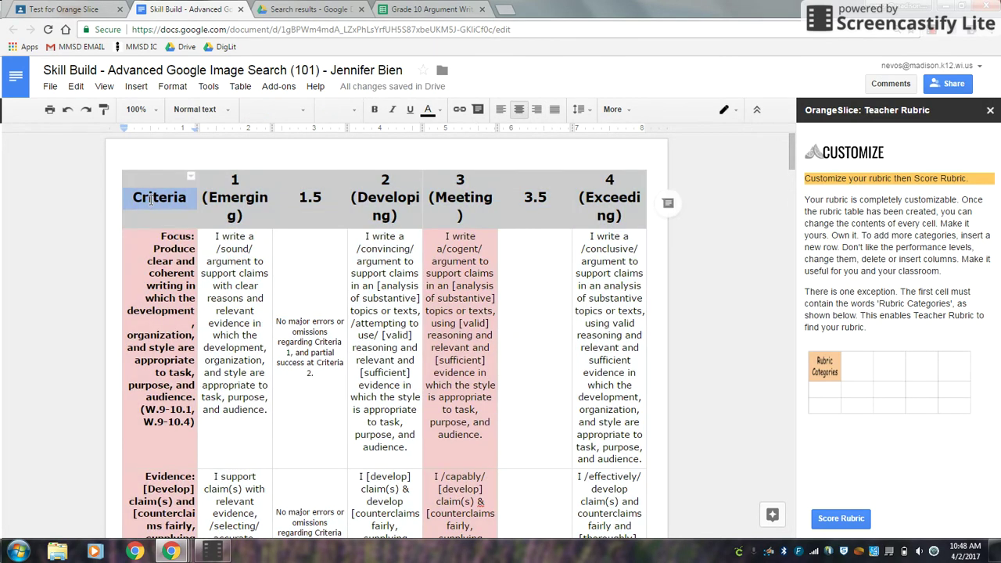
{"action": "type", "text": "Rubric "}
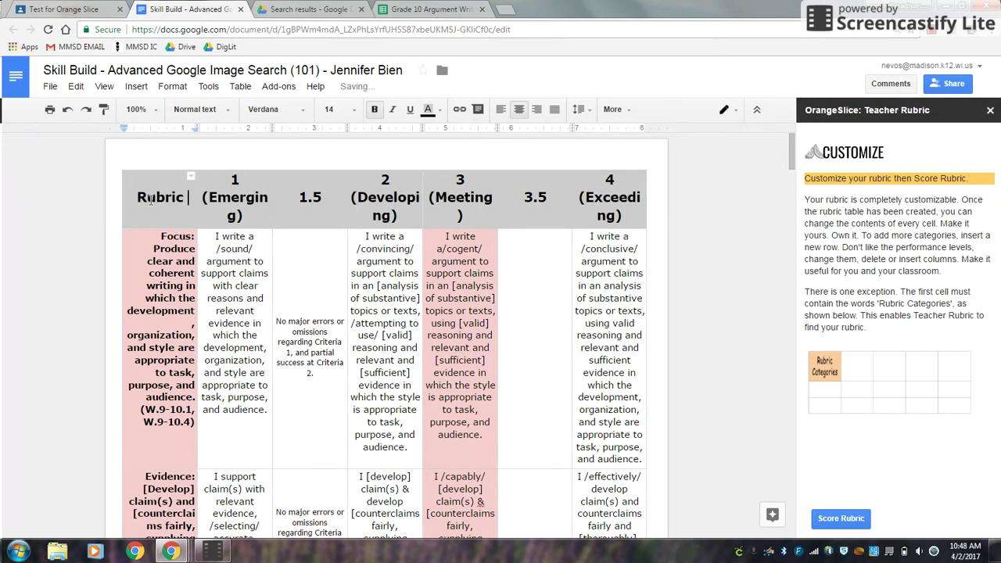
{"action": "type", "text": "Categories"}
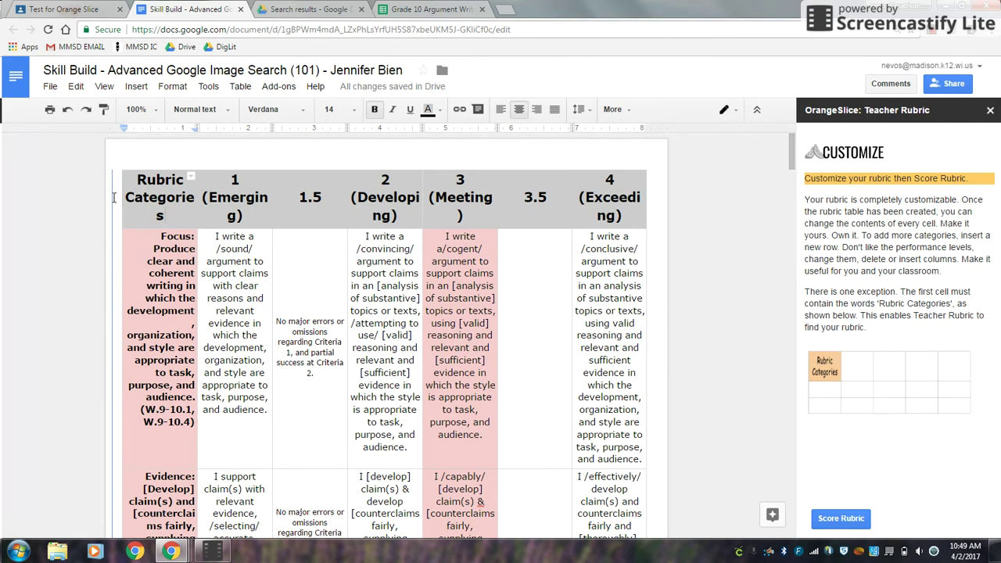
- Widen the rubric's first column, check the table, and start OrangeSlice's Score Rubric
{"action": "left_click_drag", "start_coordinate": [114, 197], "coordinate": [115, 196]}
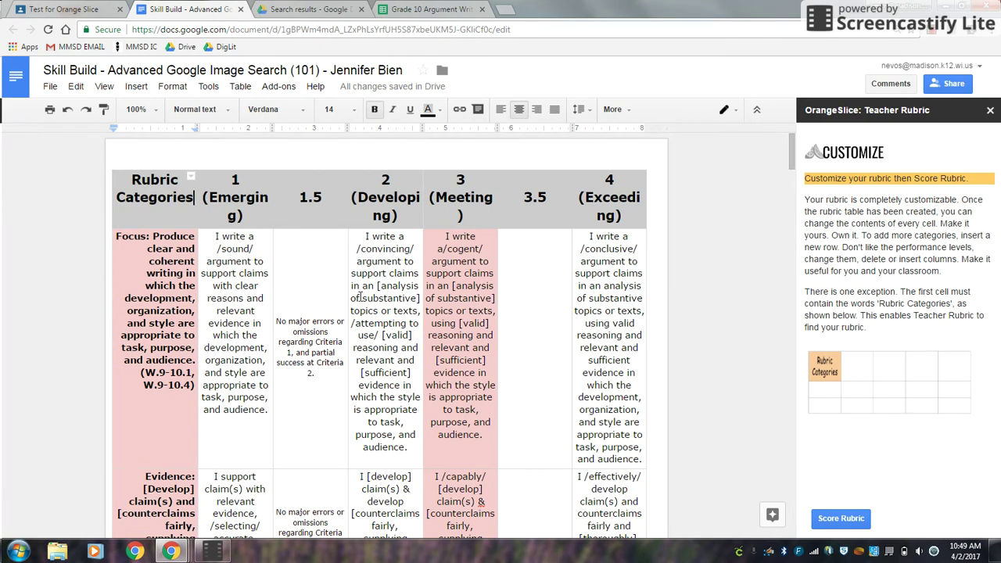
{"action": "scroll", "coordinate": [360, 297], "scroll_direction": "down", "scroll_amount": 10}
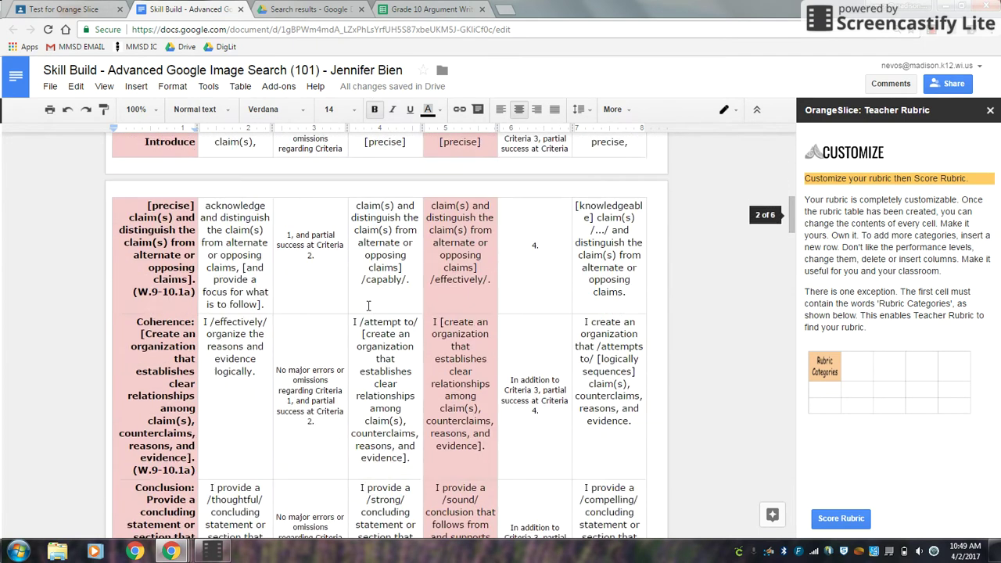
{"action": "scroll", "coordinate": [368, 305], "scroll_direction": "down", "scroll_amount": 10}
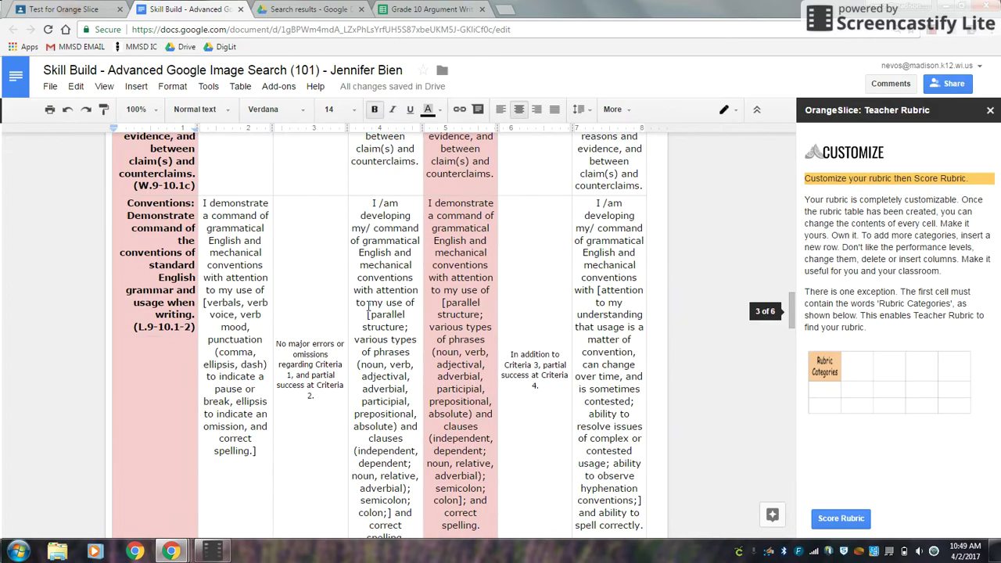
{"action": "scroll", "coordinate": [368, 305], "scroll_direction": "down", "scroll_amount": 10}
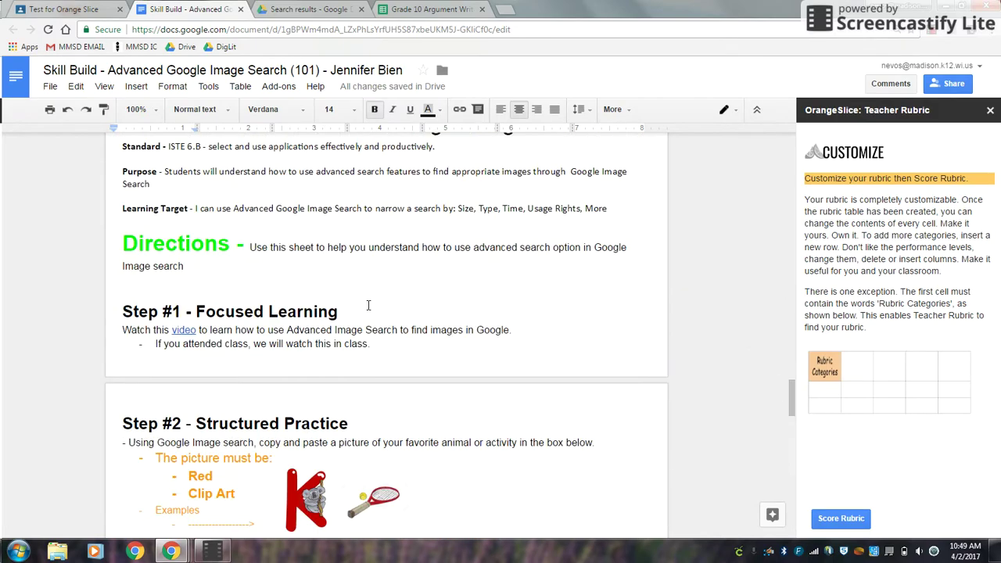
{"action": "scroll", "coordinate": [369, 305], "scroll_direction": "up", "scroll_amount": 15}
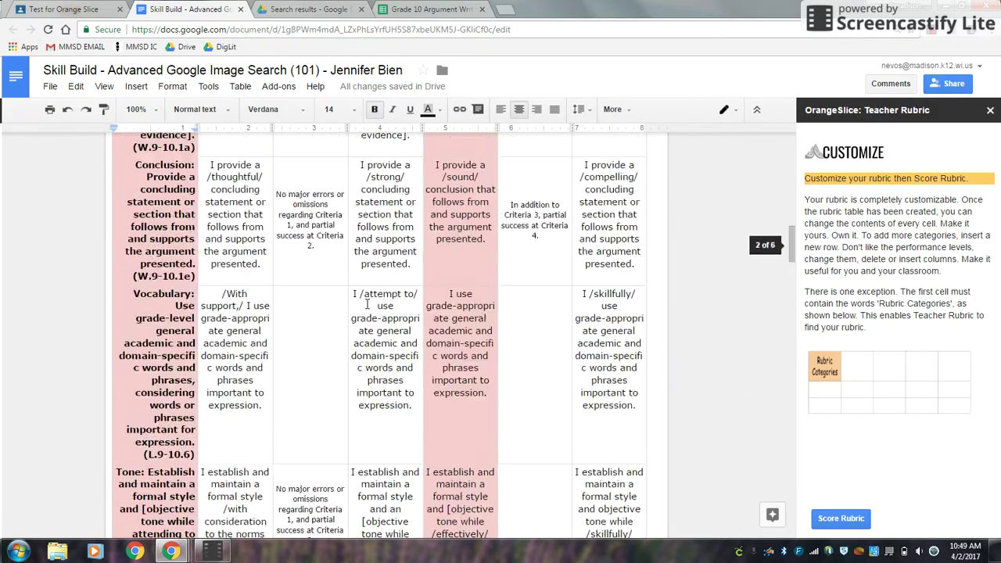
{"action": "scroll", "coordinate": [367, 305], "scroll_direction": "up", "scroll_amount": 10}
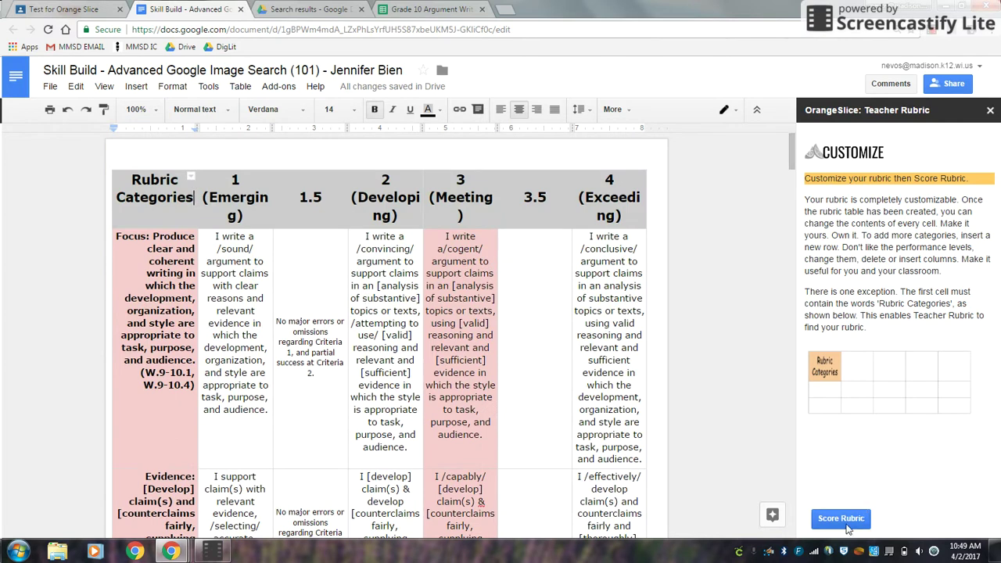
{"action": "left_click", "coordinate": [841, 523]}
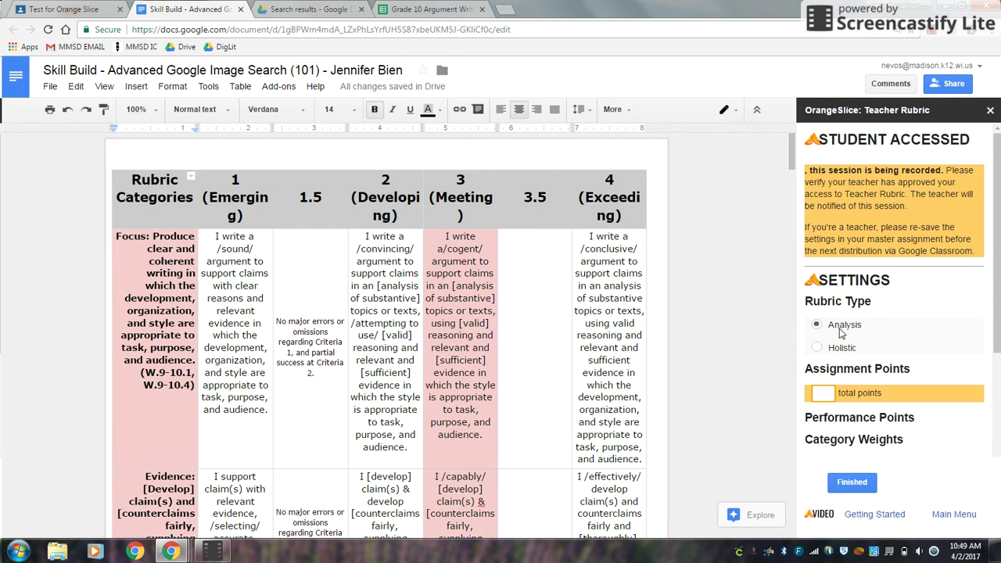
- Scroll through the pasted rubric from Rubric Categories down to the empty Grade row
{"action": "left_click", "coordinate": [145, 322]}
{"action": "scroll", "coordinate": [146, 323], "scroll_direction": "down", "scroll_amount": 2}
{"action": "scroll", "coordinate": [148, 371], "scroll_direction": "down", "scroll_amount": 2}
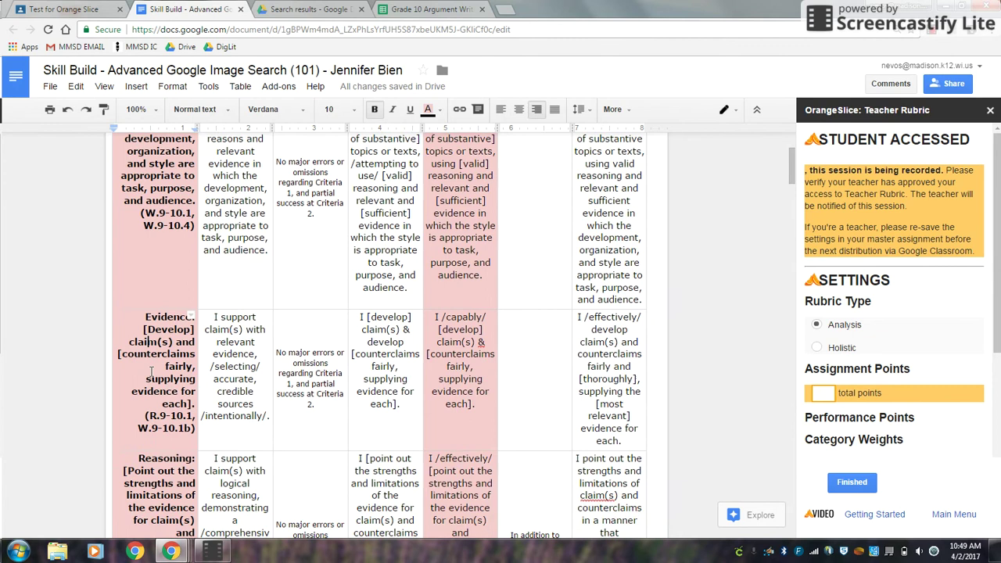
{"action": "scroll", "coordinate": [146, 380], "scroll_direction": "down", "scroll_amount": 4}
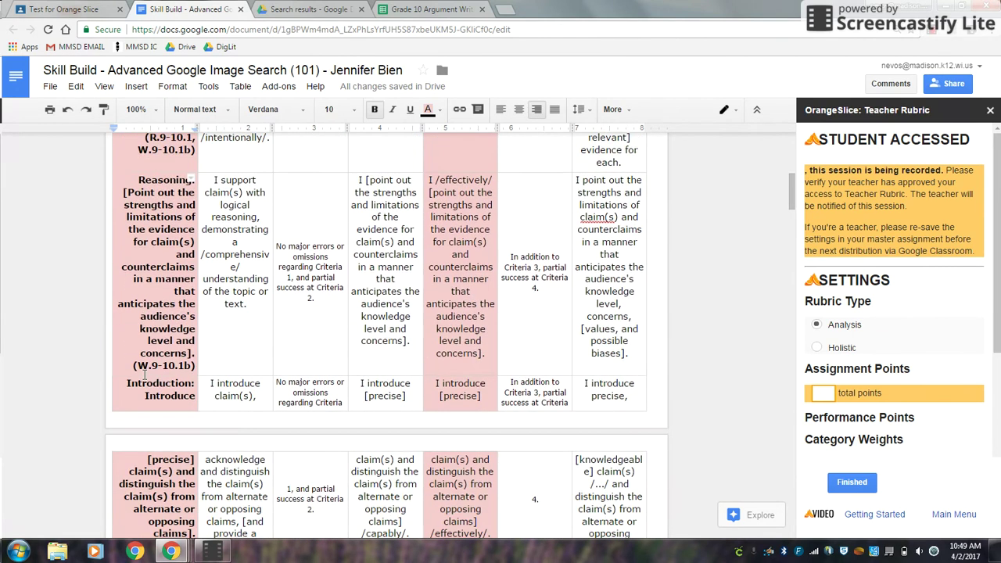
{"action": "scroll", "coordinate": [145, 400], "scroll_direction": "down", "scroll_amount": 4}
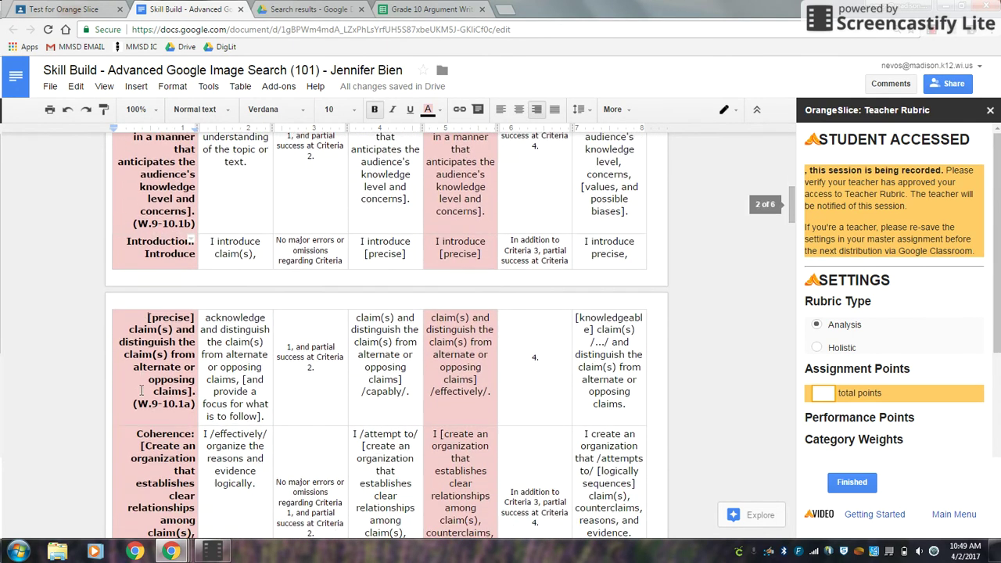
{"action": "scroll", "coordinate": [144, 393], "scroll_direction": "down", "scroll_amount": 1}
{"action": "scroll", "coordinate": [145, 393], "scroll_direction": "down", "scroll_amount": 2}
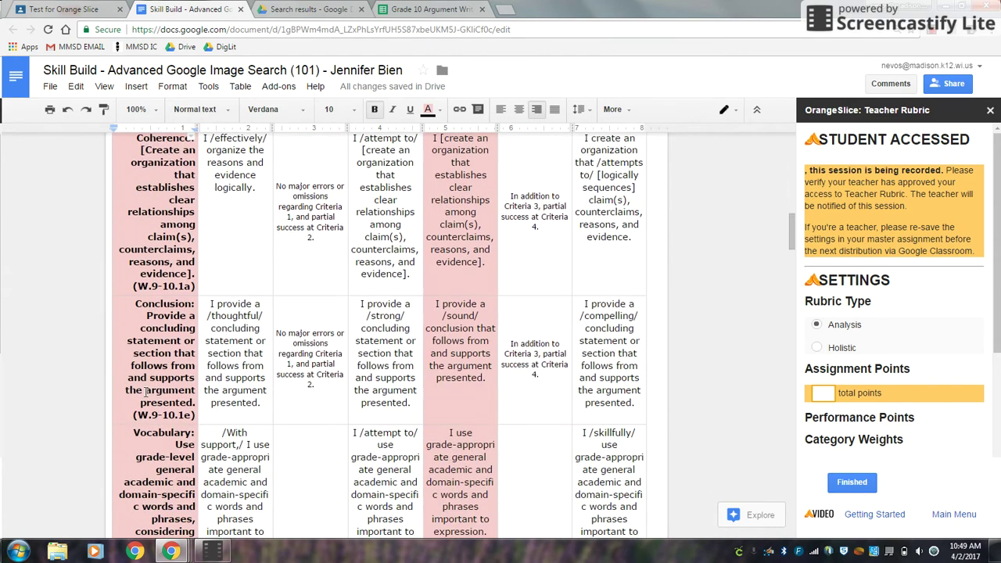
{"action": "scroll", "coordinate": [149, 376], "scroll_direction": "down", "scroll_amount": 2}
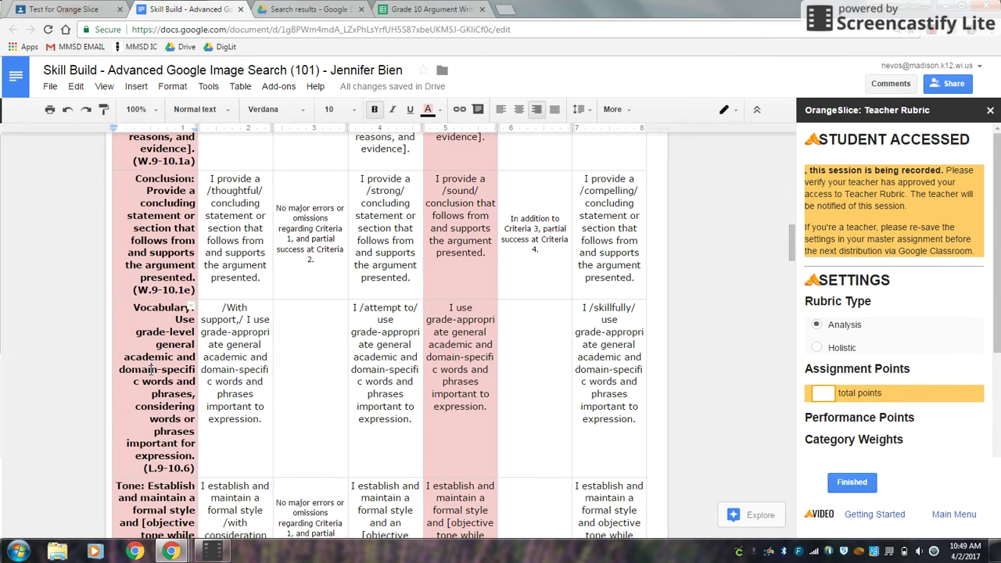
{"action": "scroll", "coordinate": [151, 370], "scroll_direction": "down", "scroll_amount": 3}
{"action": "scroll", "coordinate": [151, 370], "scroll_direction": "down", "scroll_amount": 4}
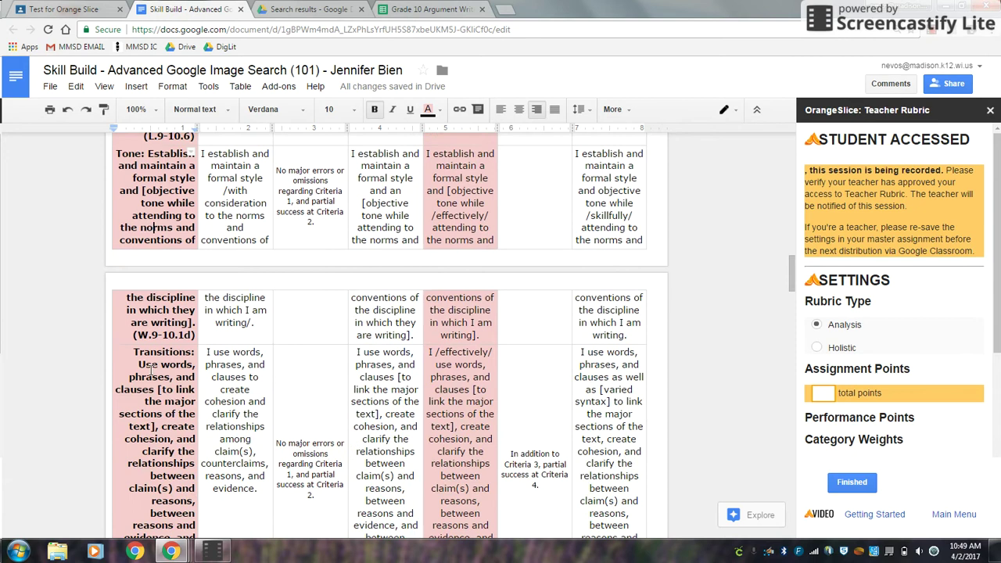
{"action": "scroll", "coordinate": [150, 379], "scroll_direction": "down", "scroll_amount": 1}
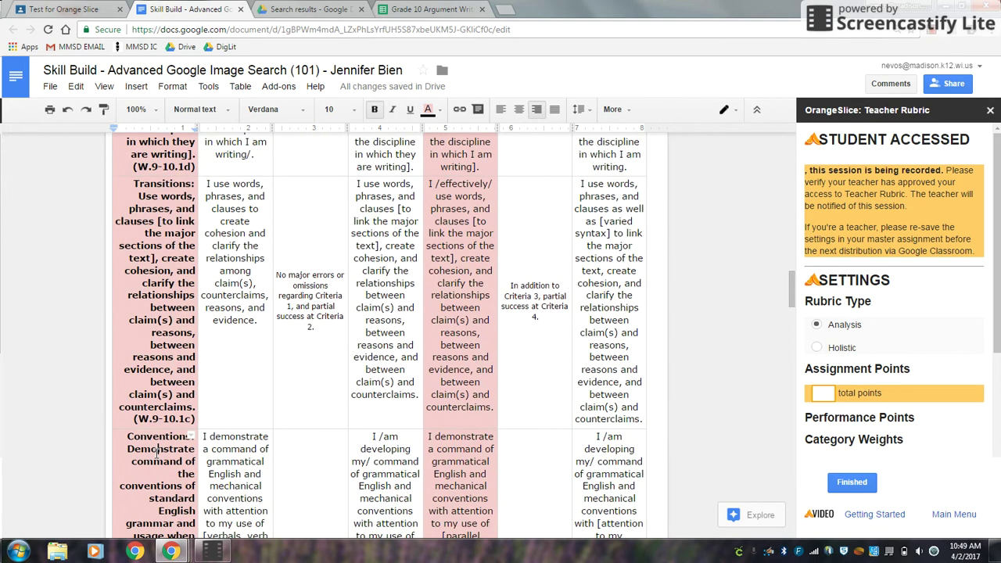
{"action": "scroll", "coordinate": [150, 382], "scroll_direction": "down", "scroll_amount": 3}
{"action": "scroll", "coordinate": [145, 429], "scroll_direction": "down", "scroll_amount": 3}
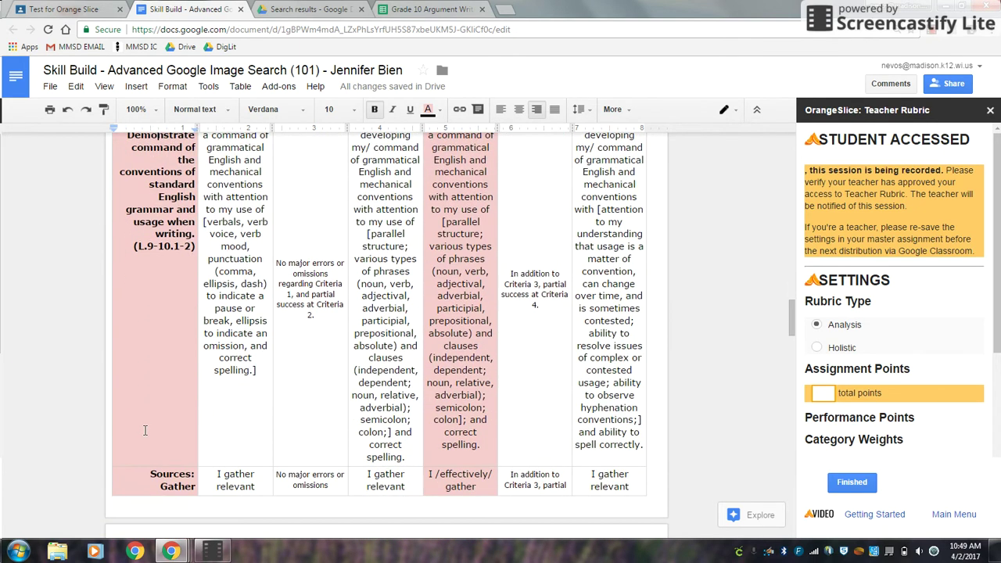
{"action": "scroll", "coordinate": [154, 404], "scroll_direction": "down", "scroll_amount": 5}
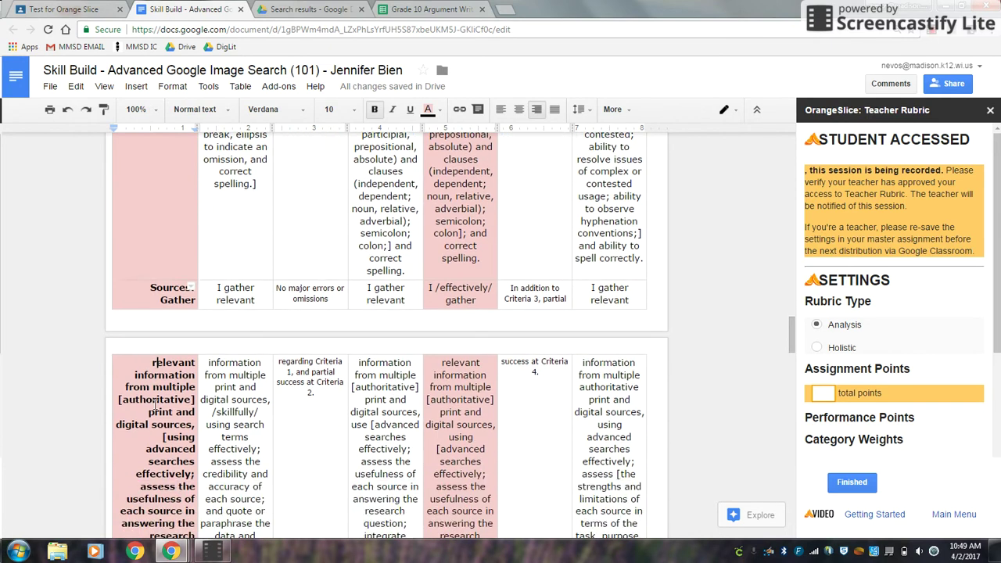
{"action": "scroll", "coordinate": [155, 404], "scroll_direction": "down", "scroll_amount": 1}
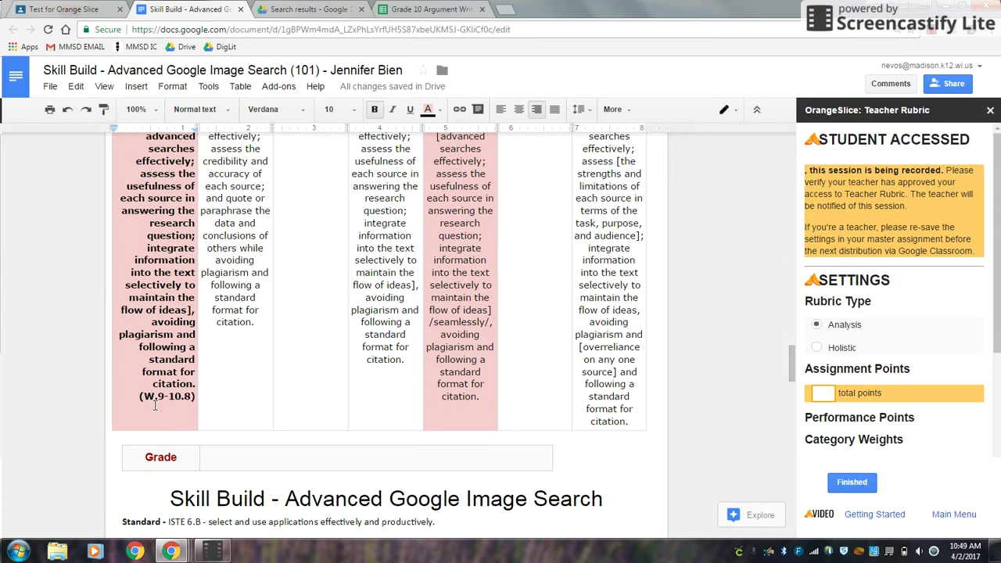
- Enter 44 as the assignment's total points
{"action": "left_click", "coordinate": [824, 393]}
{"action": "type", "text": "44"}
{"action": "left_click", "coordinate": [843, 416]}
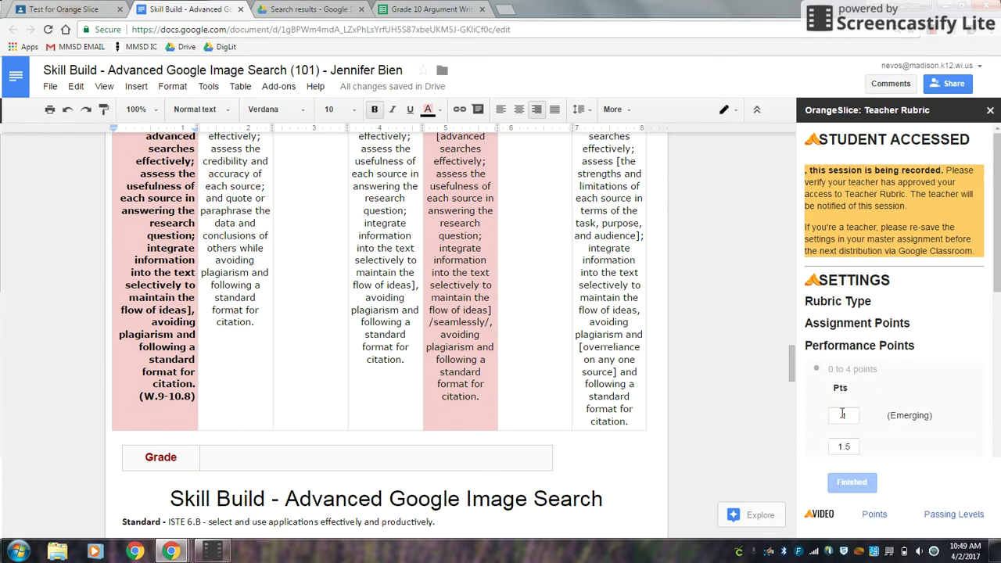
- Set Performance Points to 0 to 4 with levels 1, 1.5, 2, 3, 3.5, 4
{"action": "scroll", "coordinate": [911, 387], "scroll_direction": "up", "scroll_amount": 3}
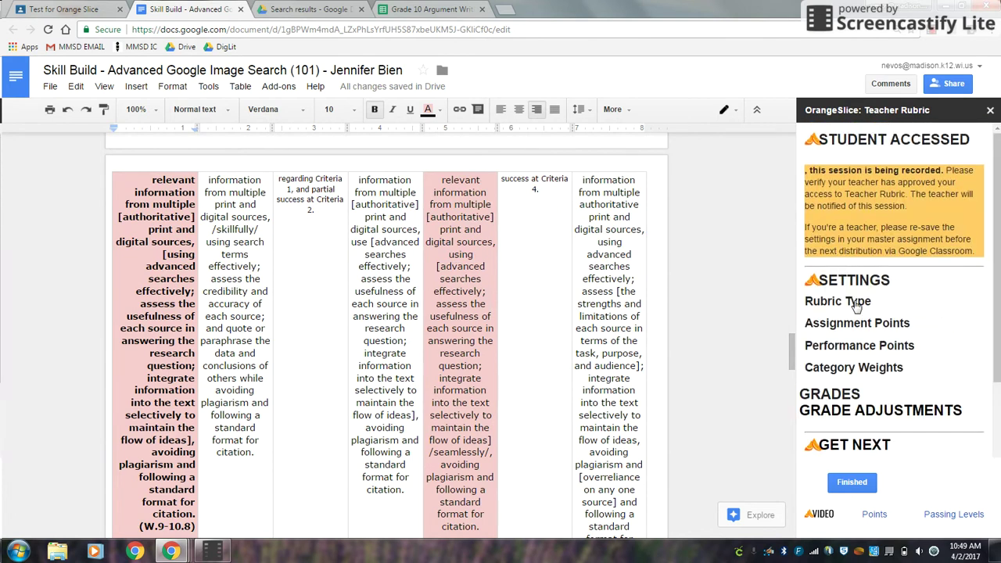
{"action": "left_click", "coordinate": [857, 305]}
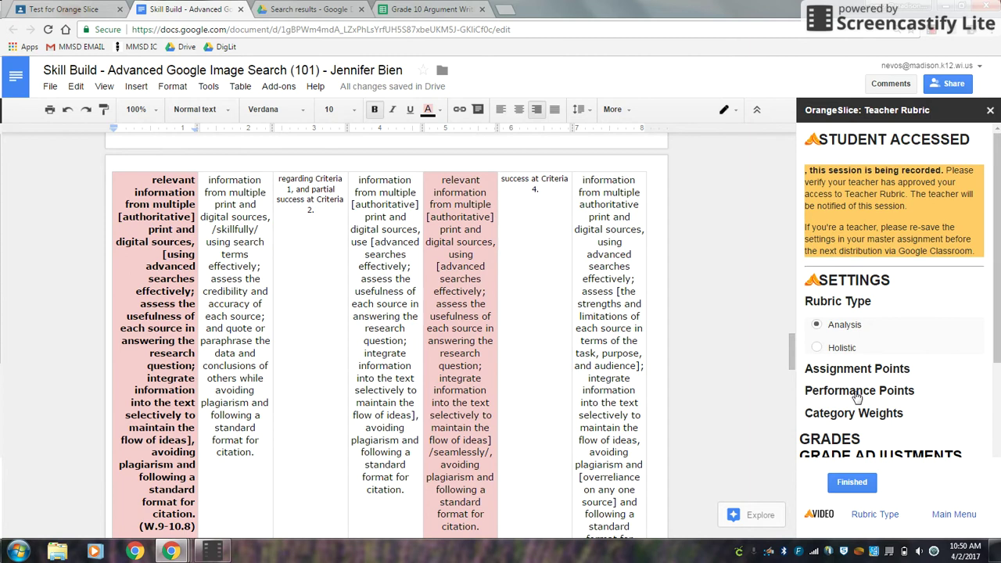
{"action": "left_click", "coordinate": [856, 391]}
{"action": "scroll", "coordinate": [852, 359], "scroll_direction": "down", "scroll_amount": 2}
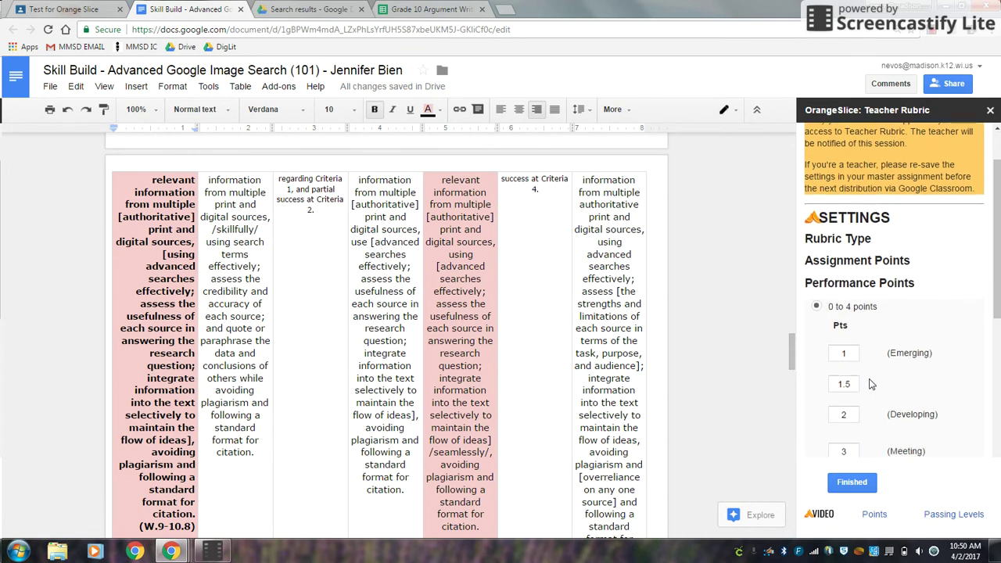
{"action": "scroll", "coordinate": [853, 359], "scroll_direction": "down", "scroll_amount": 1}
{"action": "scroll", "coordinate": [854, 429], "scroll_direction": "down", "scroll_amount": 2}
{"action": "scroll", "coordinate": [794, 337], "scroll_direction": "up", "scroll_amount": 4}
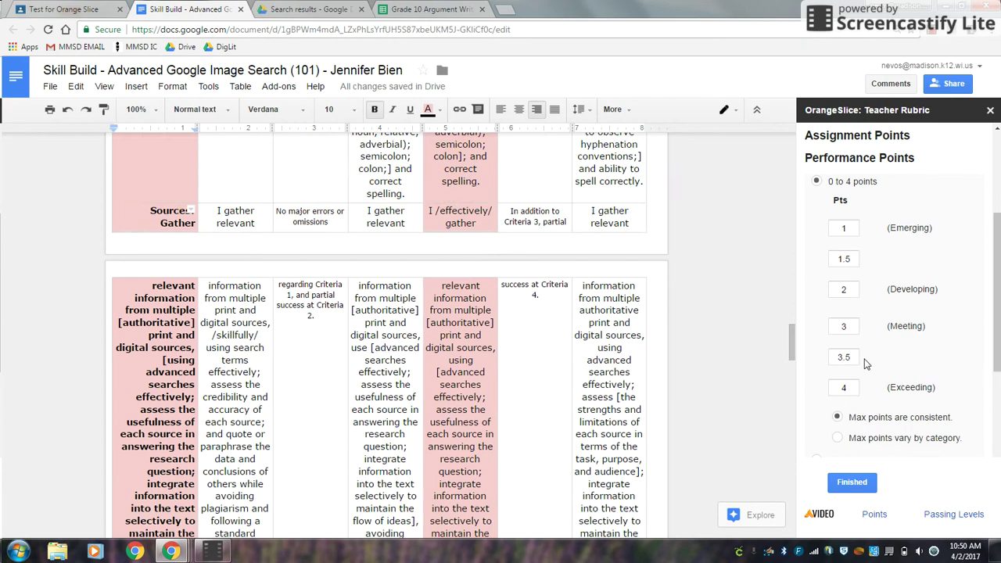
{"action": "scroll", "coordinate": [795, 337], "scroll_direction": "up", "scroll_amount": 10}
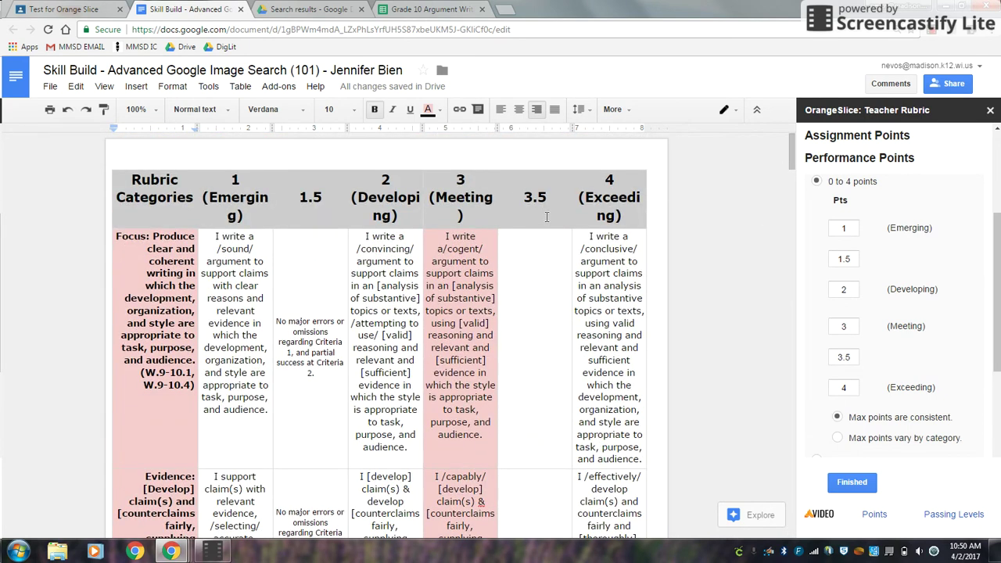
- Finish setup and rate Focus, Evidence, Reasoning, Introduction and Coherence as 2 (Developing)
{"action": "left_click", "coordinate": [854, 484]}
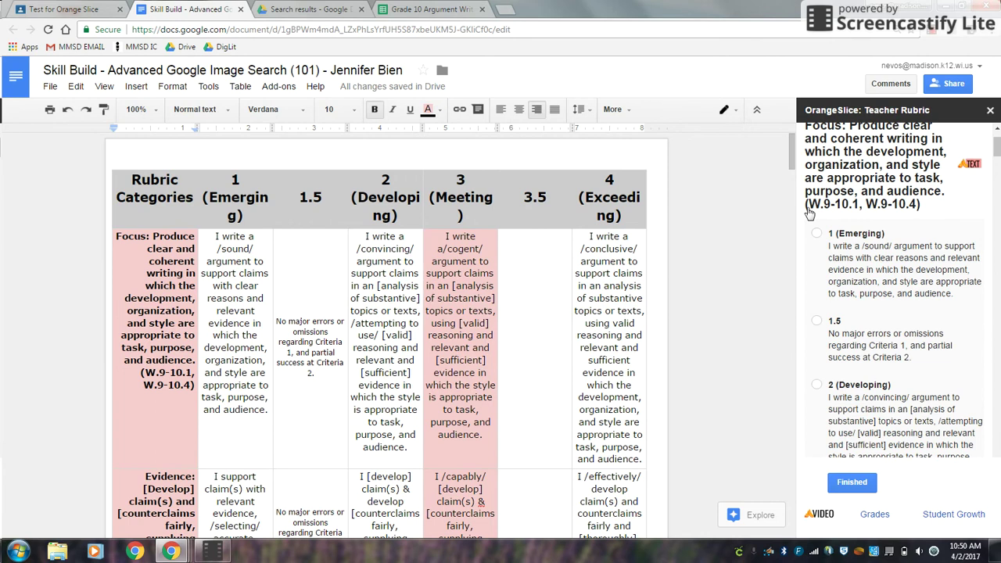
{"action": "scroll", "coordinate": [857, 332], "scroll_direction": "down", "scroll_amount": 3}
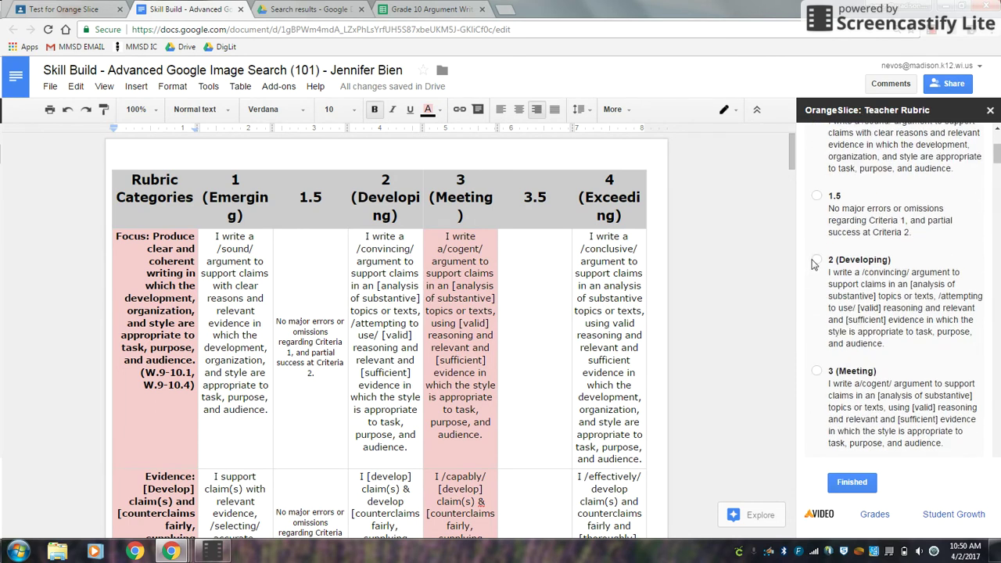
{"action": "left_click", "coordinate": [816, 260]}
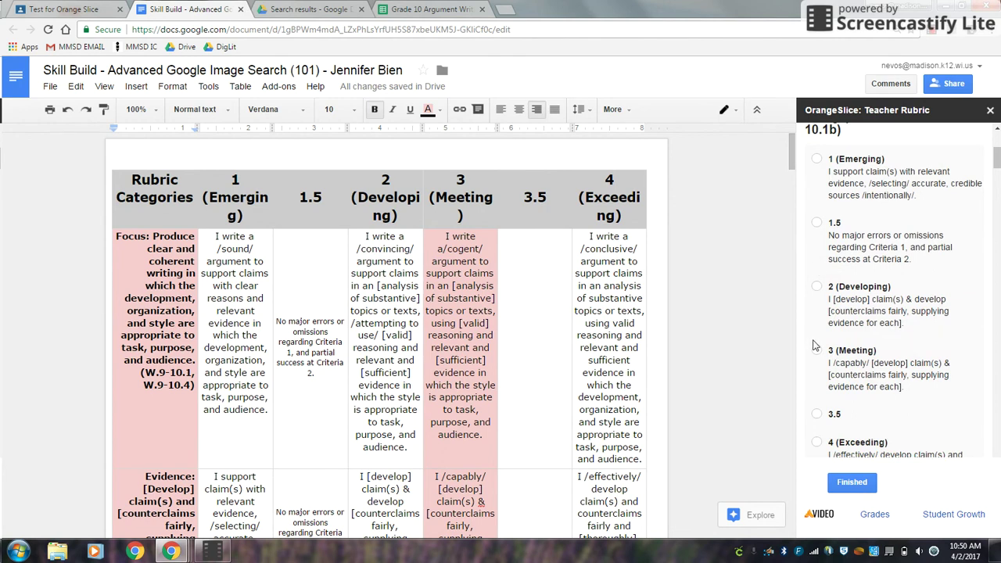
{"action": "left_click", "coordinate": [816, 287]}
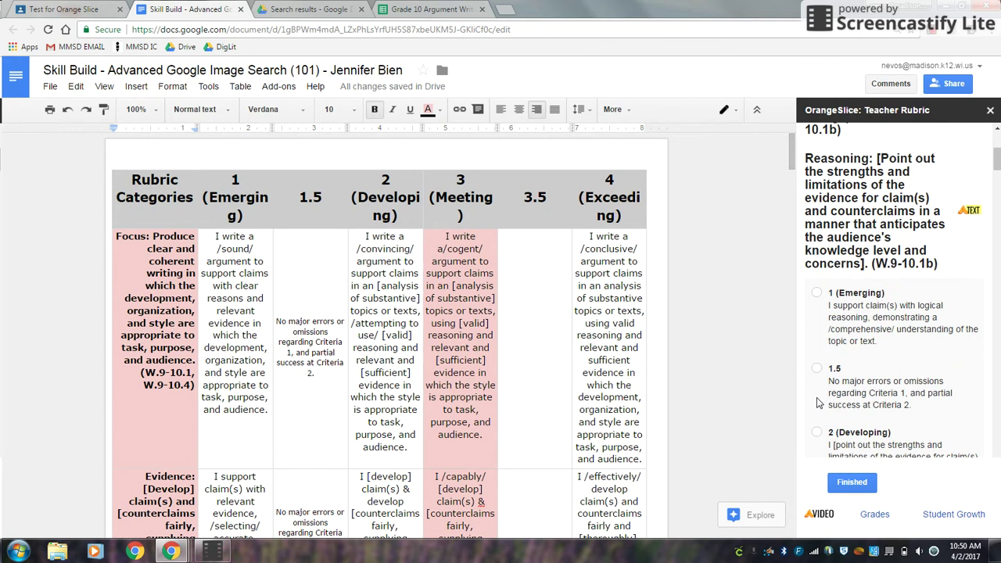
{"action": "left_click", "coordinate": [816, 432]}
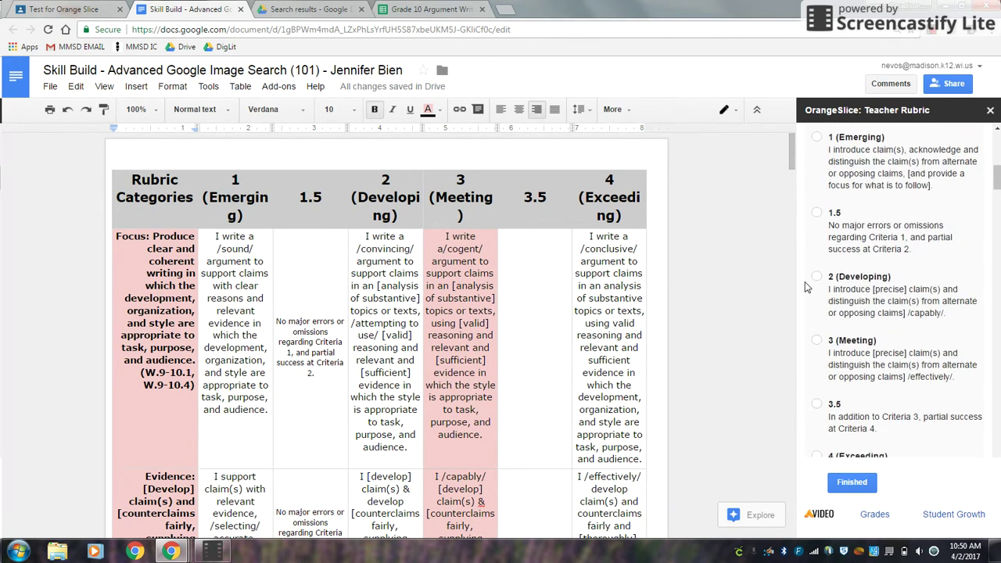
{"action": "left_click", "coordinate": [816, 279]}
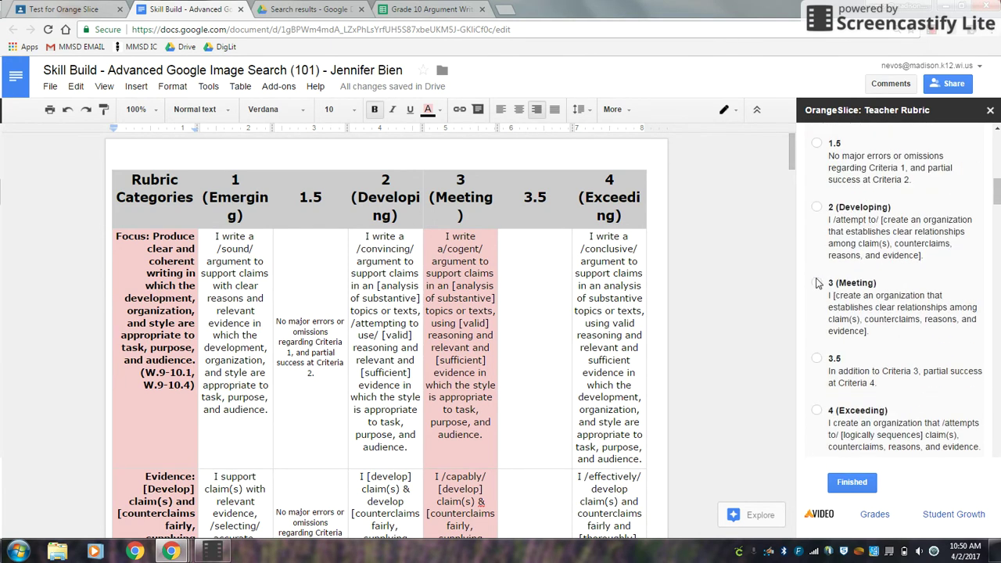
{"action": "left_click", "coordinate": [817, 128]}
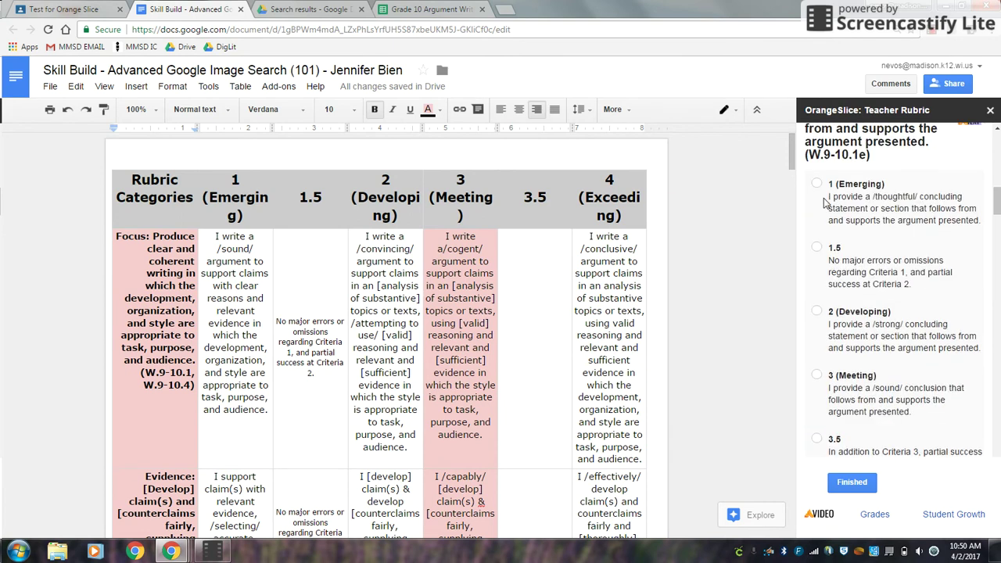
- Rate Conclusion, Vocabulary, Conventions 3 (Meeting), and Tone, transitions, Sources 2 (Developing)
{"action": "left_click", "coordinate": [816, 317]}
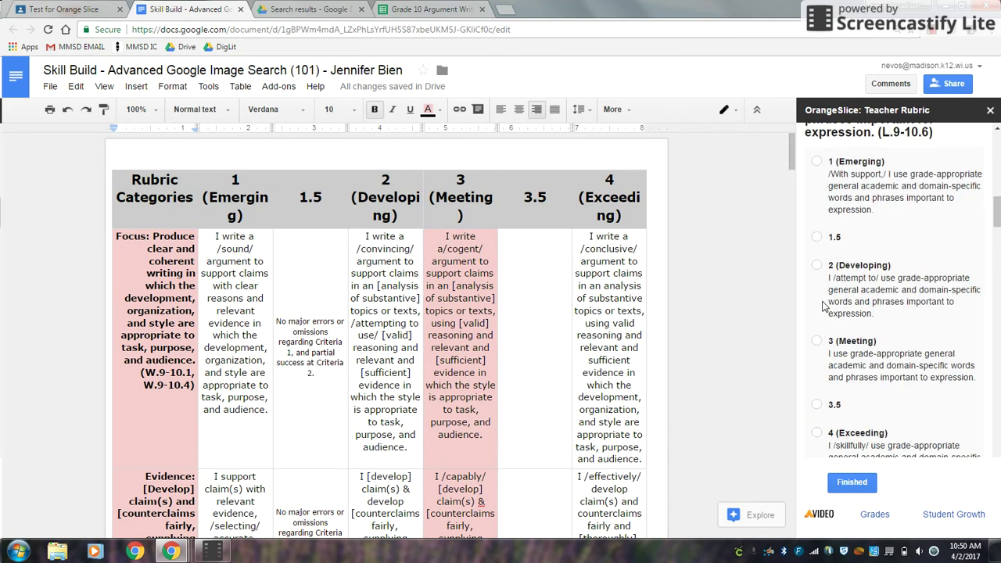
{"action": "left_click", "coordinate": [817, 338]}
{"action": "left_click", "coordinate": [818, 291]}
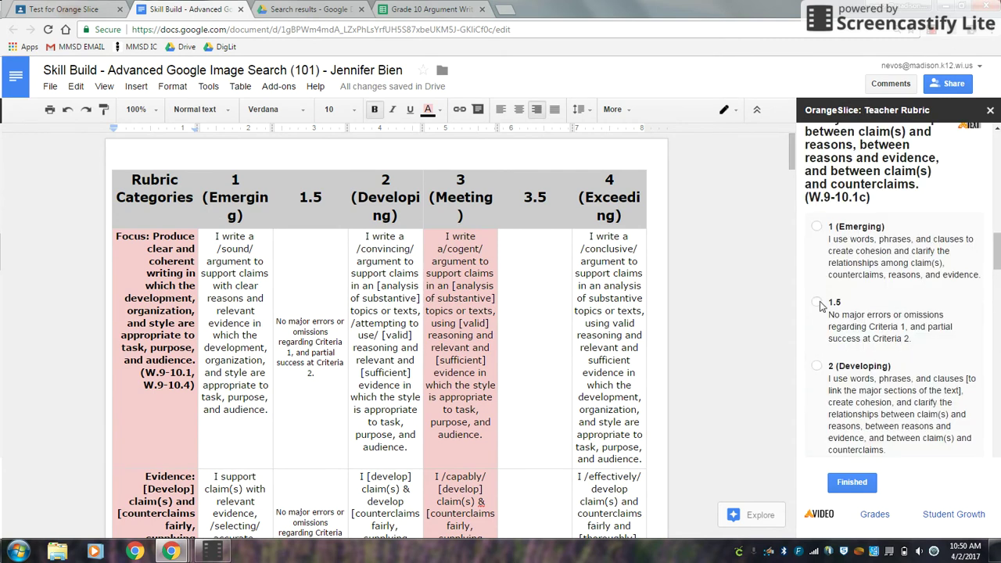
{"action": "left_click", "coordinate": [817, 366]}
{"action": "left_click", "coordinate": [816, 410]}
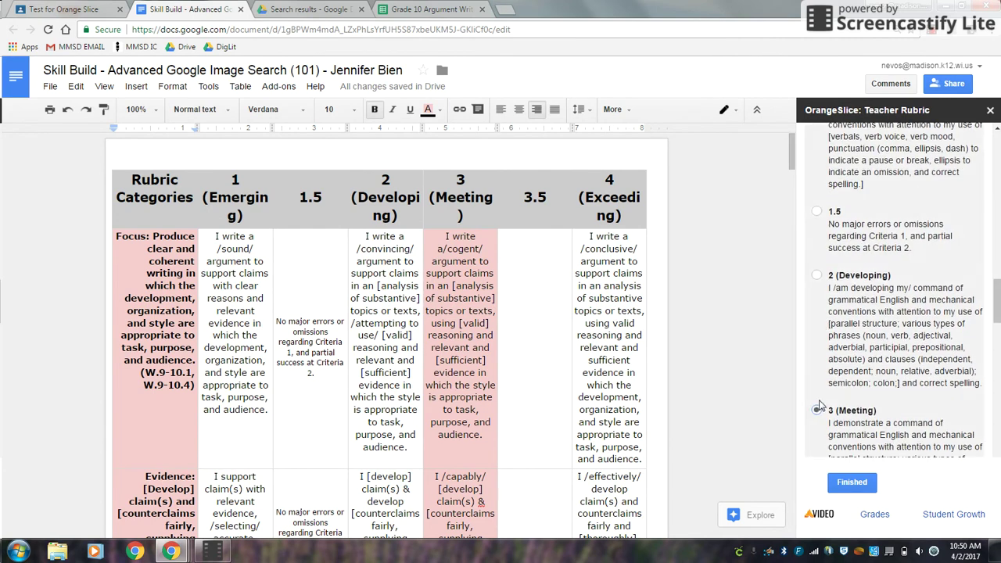
{"action": "left_click", "coordinate": [816, 395]}
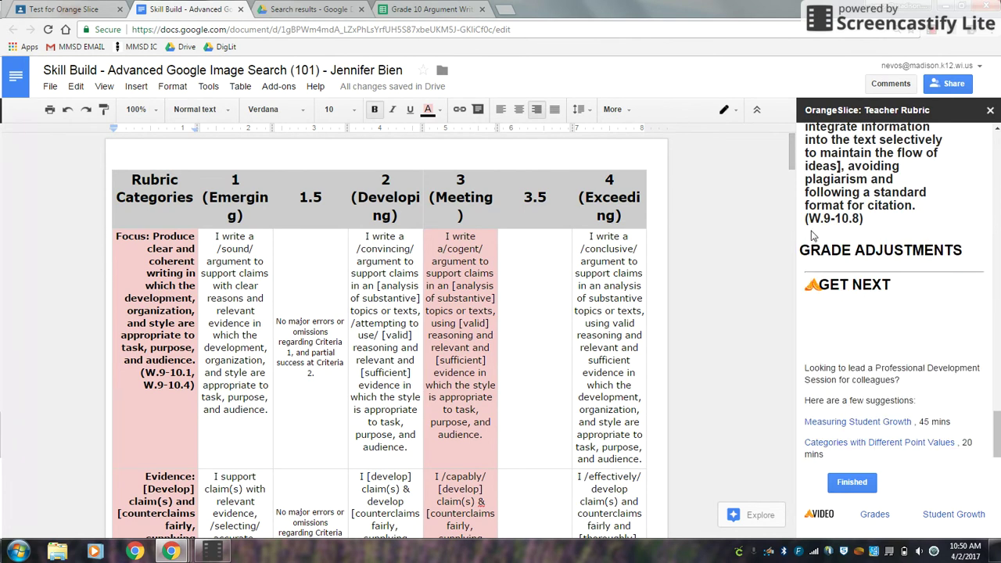
- Expand Grade Adjustments and Get Next, then finish scoring to reach the Distribute stage
{"action": "left_click", "coordinate": [850, 250]}
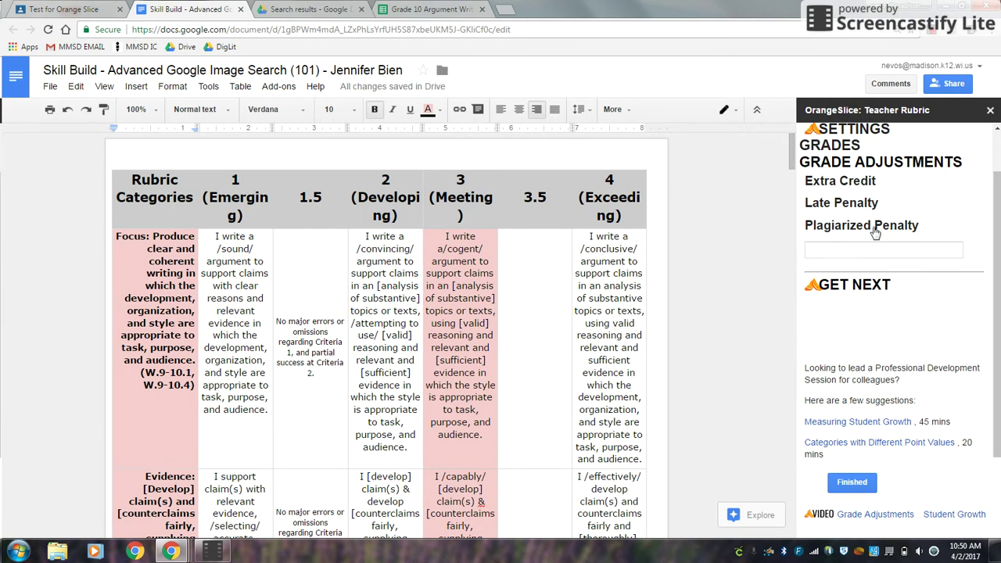
{"action": "left_click", "coordinate": [833, 287]}
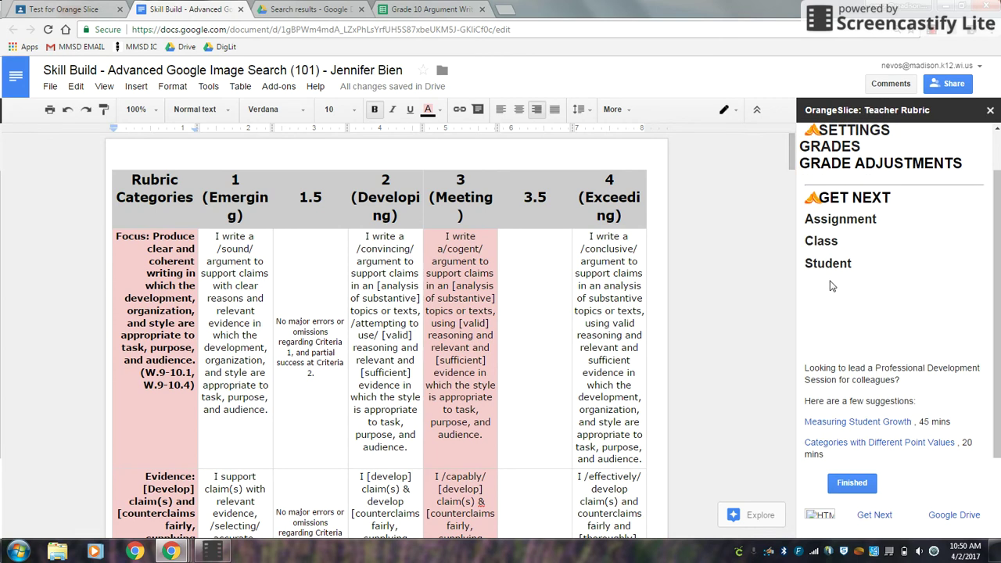
{"action": "left_click", "coordinate": [860, 485]}
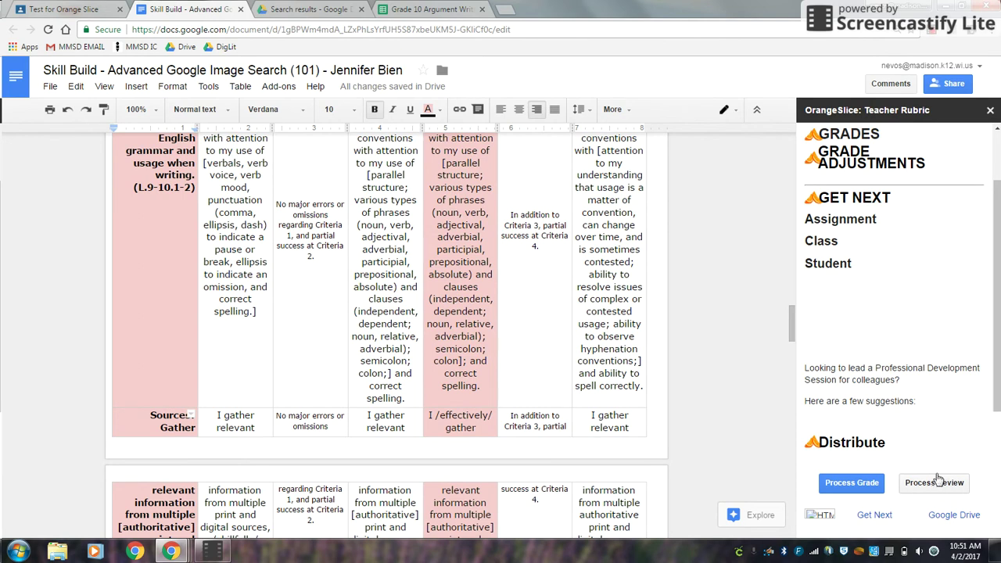
- Process the grade with OrangeSlice, recording 25 pts (57% of 44) in the document
{"action": "left_click", "coordinate": [853, 491]}
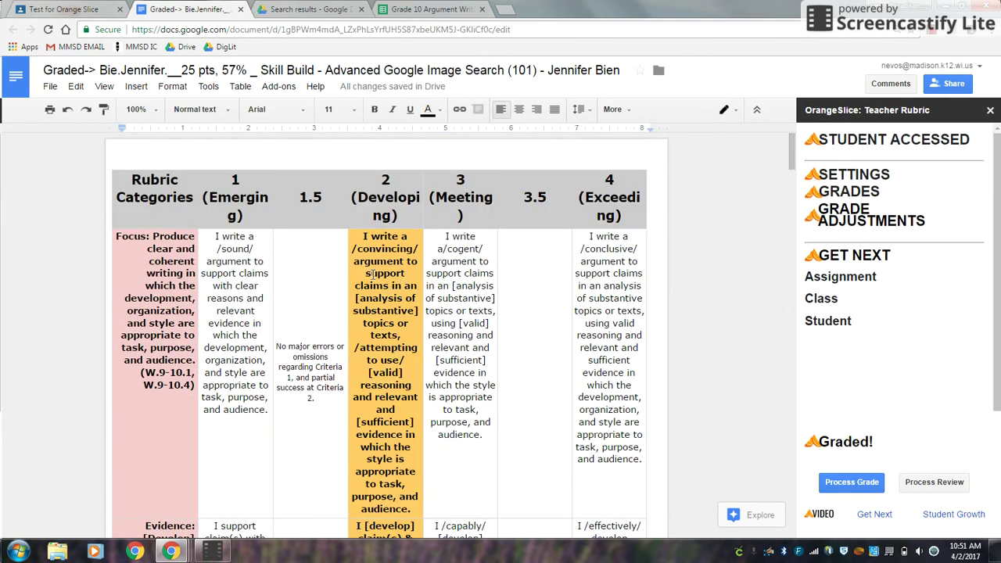
{"action": "scroll", "coordinate": [372, 273], "scroll_direction": "down", "scroll_amount": 10}
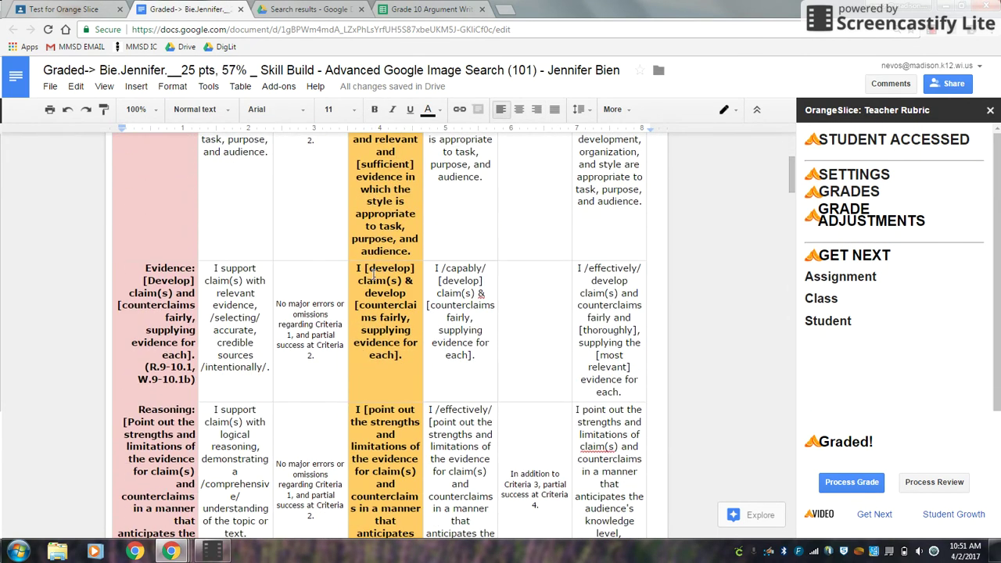
{"action": "scroll", "coordinate": [382, 338], "scroll_direction": "down", "scroll_amount": 5}
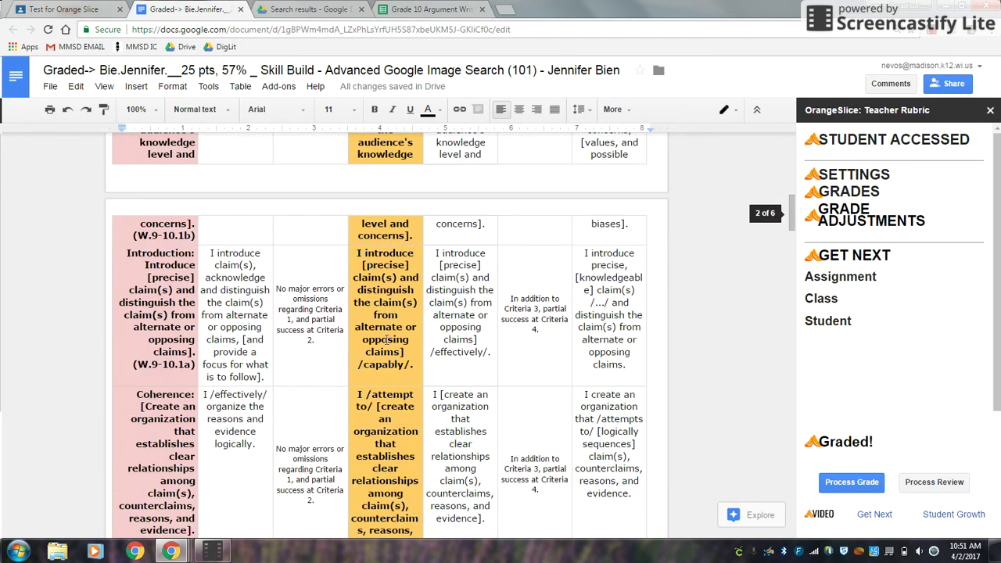
{"action": "scroll", "coordinate": [401, 342], "scroll_direction": "down", "scroll_amount": 8}
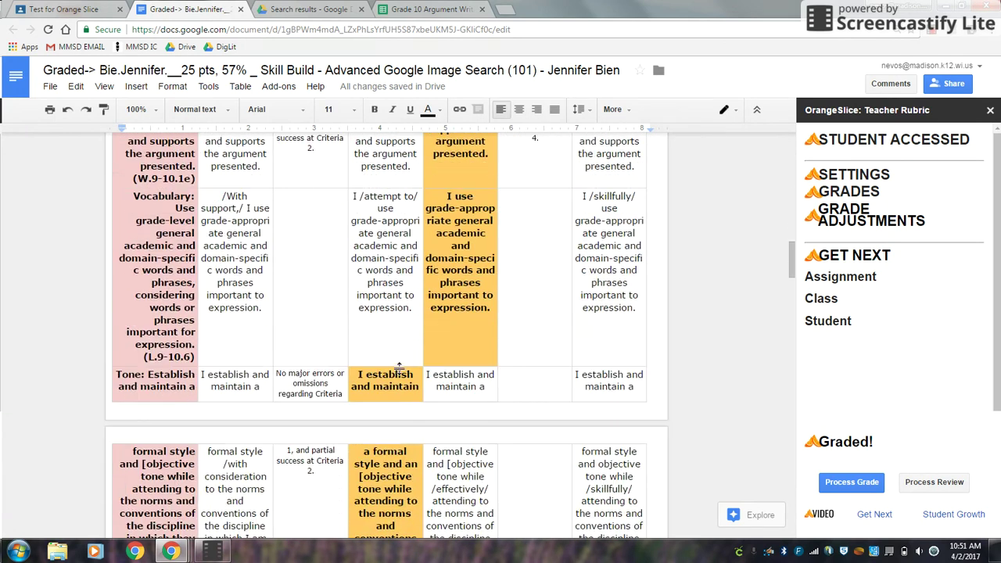
- Review the graded document, then return to the Capital High Tech PD class stream in Classroom
{"action": "scroll", "coordinate": [393, 371], "scroll_direction": "down", "scroll_amount": 10}
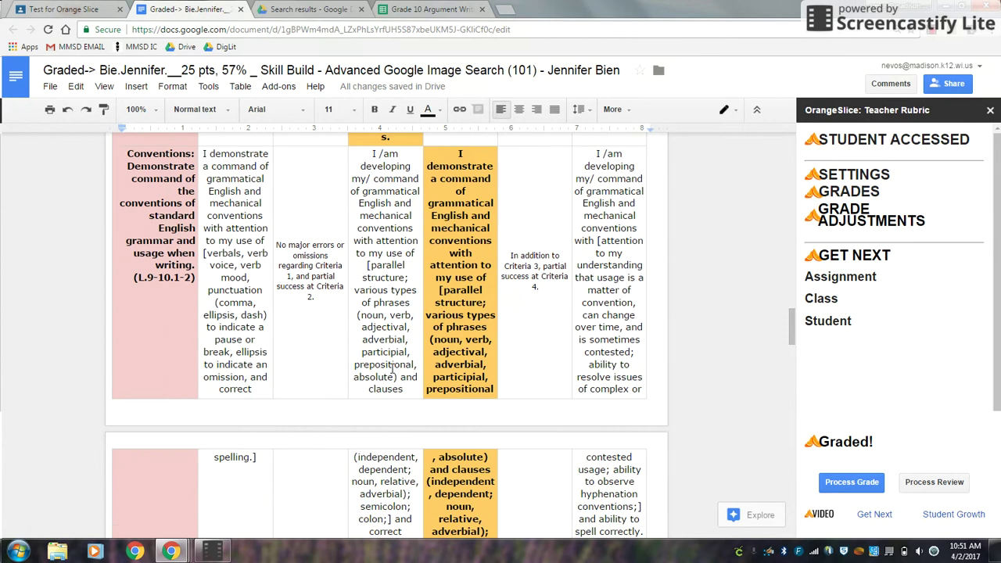
{"action": "scroll", "coordinate": [393, 362], "scroll_direction": "down", "scroll_amount": 8}
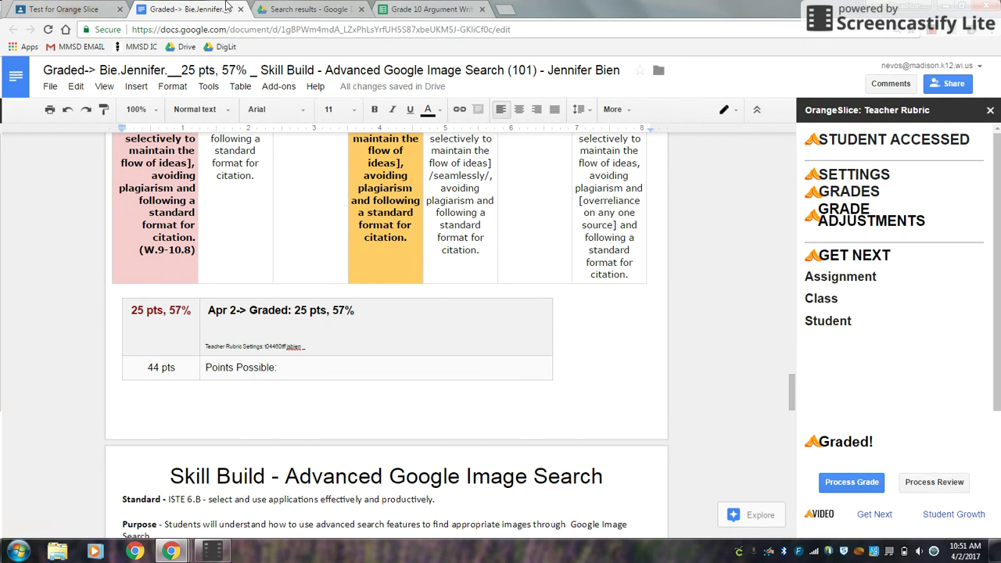
{"action": "left_click", "coordinate": [98, 8]}
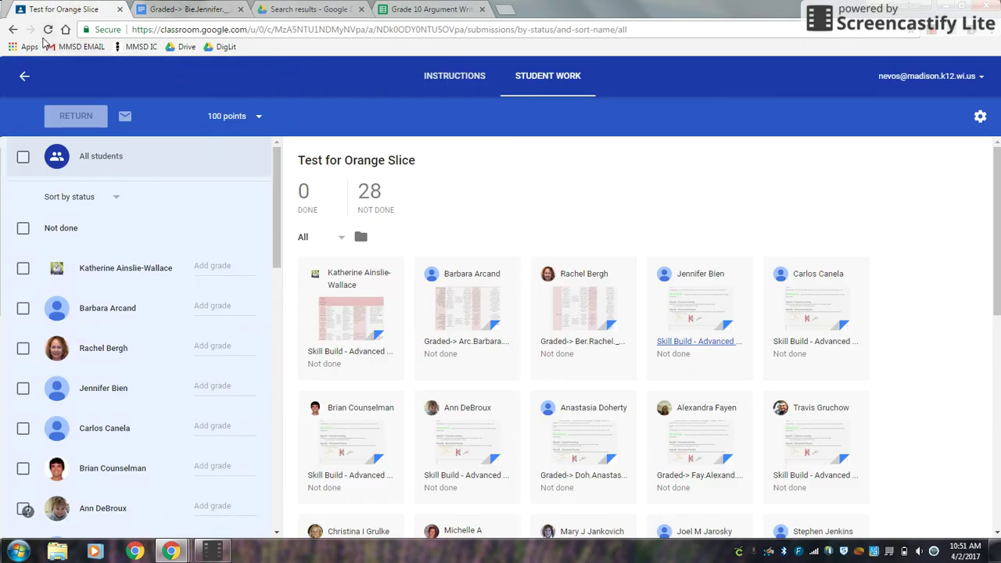
{"action": "left_click", "coordinate": [24, 76]}
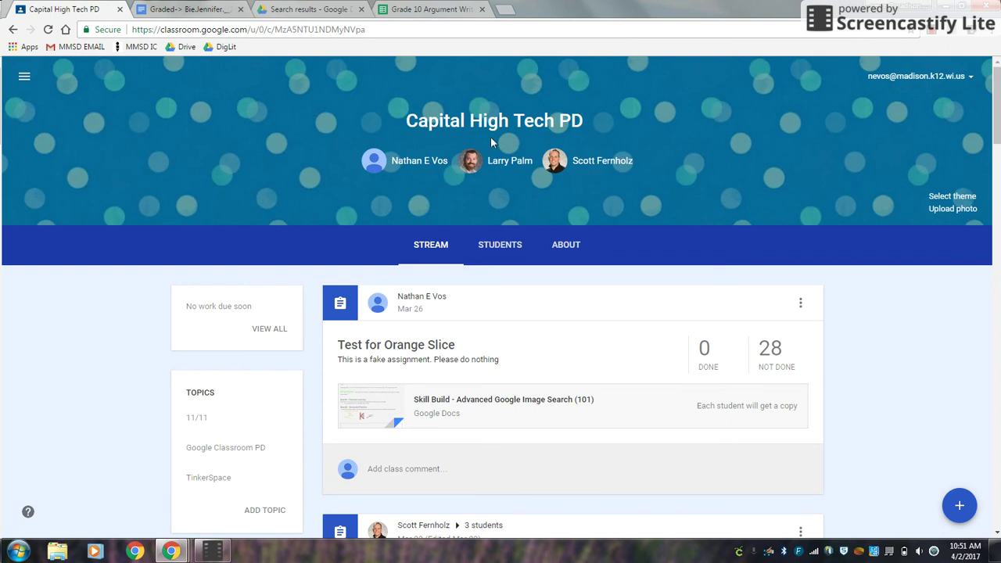
{"action": "left_click", "coordinate": [200, 12]}
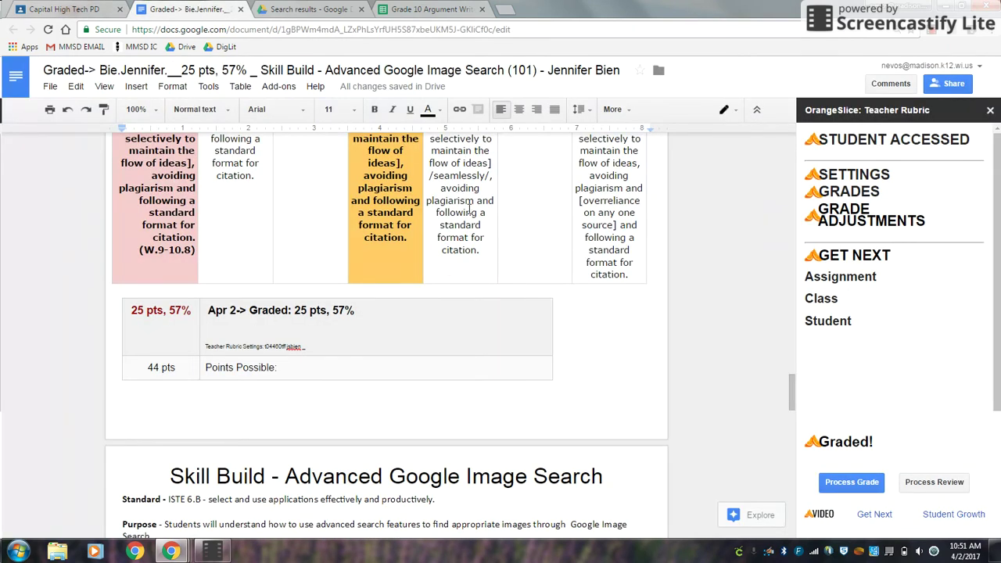